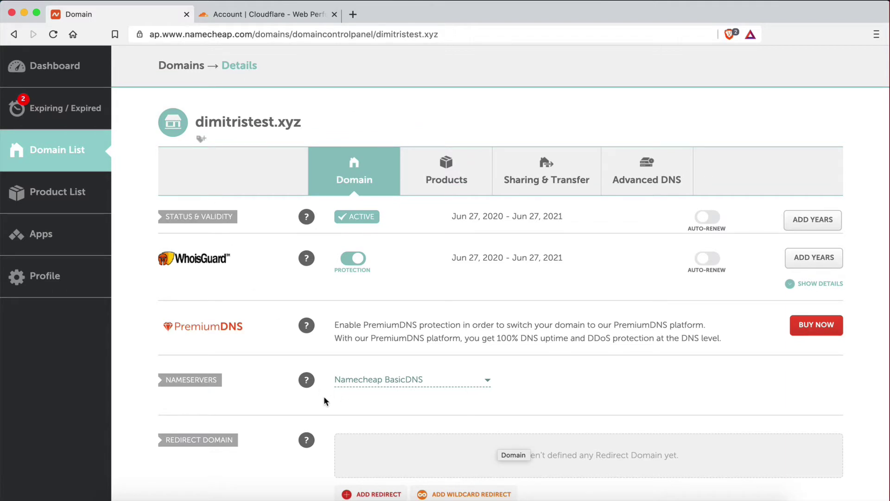
Add dimitristest.xyz as a new site in the Cloudflare account
click(249, 12)
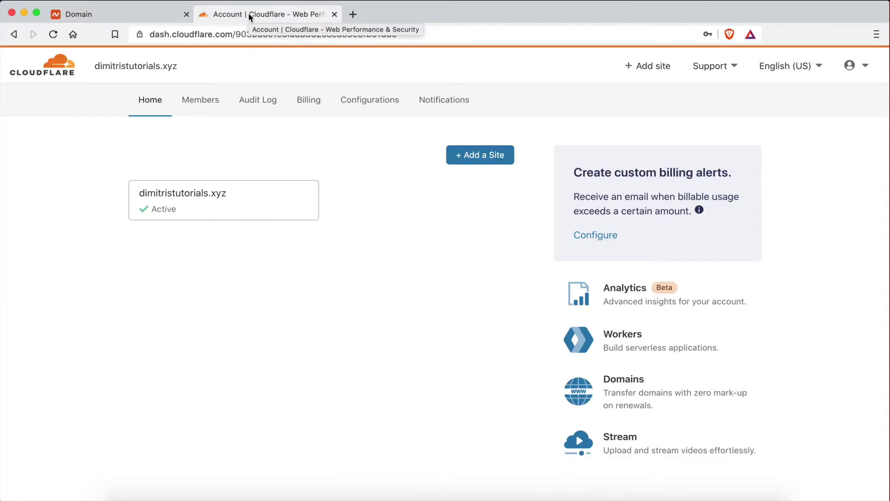
click(474, 160)
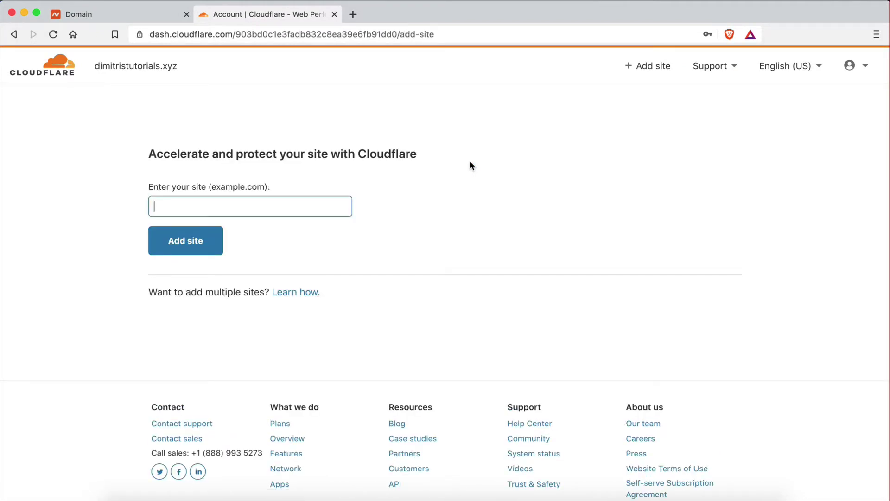
text(dimitristest.xyz)
click(197, 238)
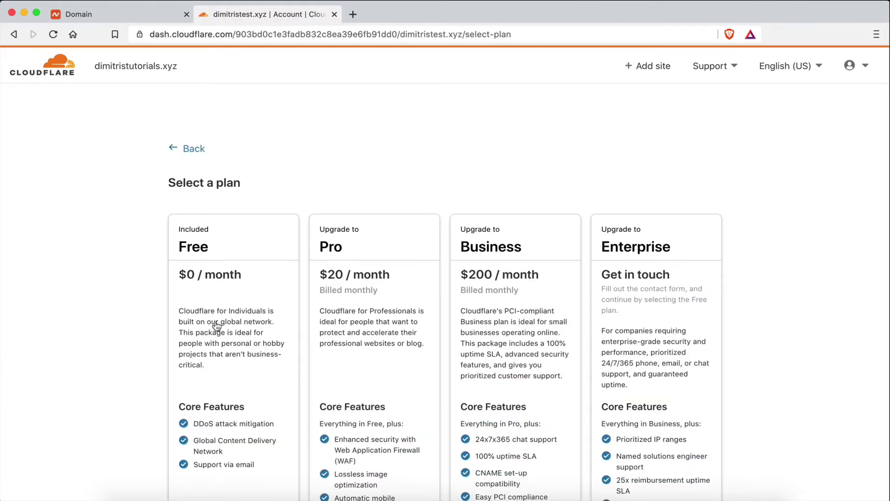
Choose and confirm the Free plan, then look over the five scanned MX records
scroll(216, 327, down, 5)
click(208, 152)
scroll(222, 366, down, 6)
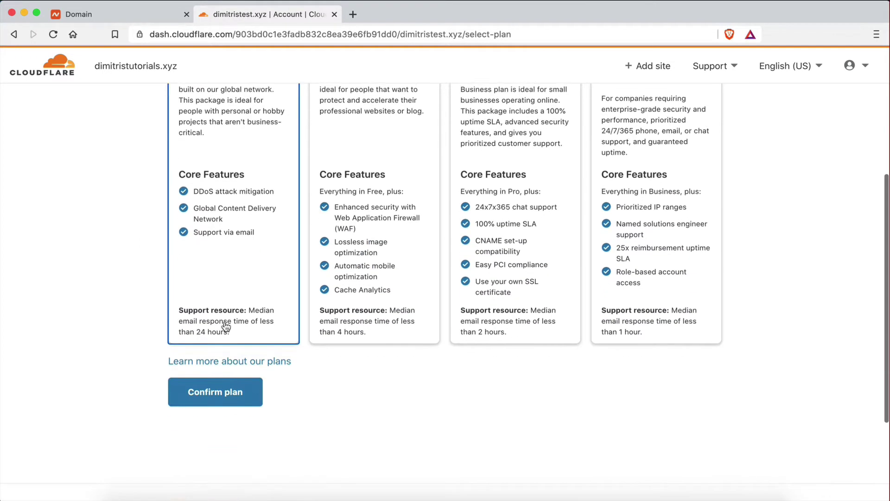
click(226, 358)
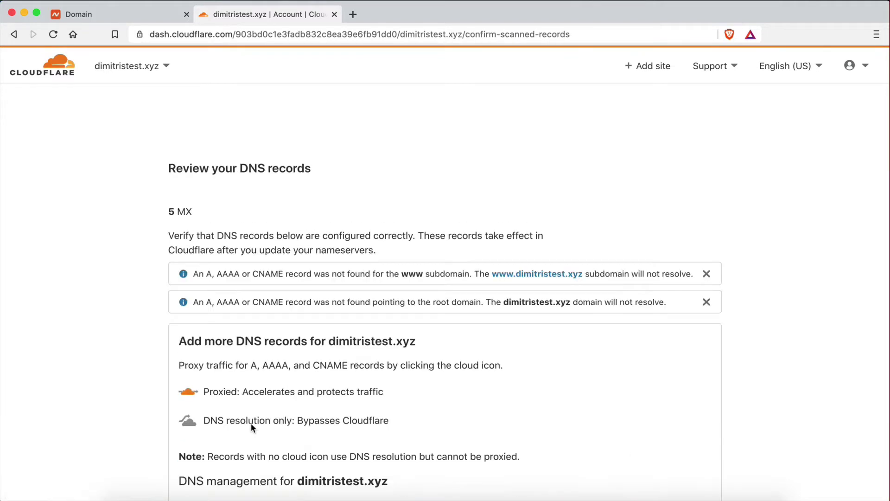
scroll(252, 423, down, 3)
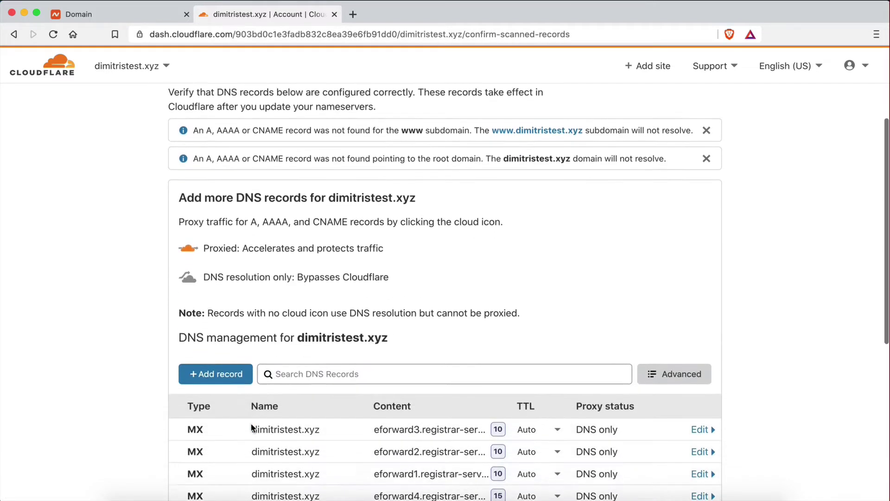
scroll(252, 427, down, 5)
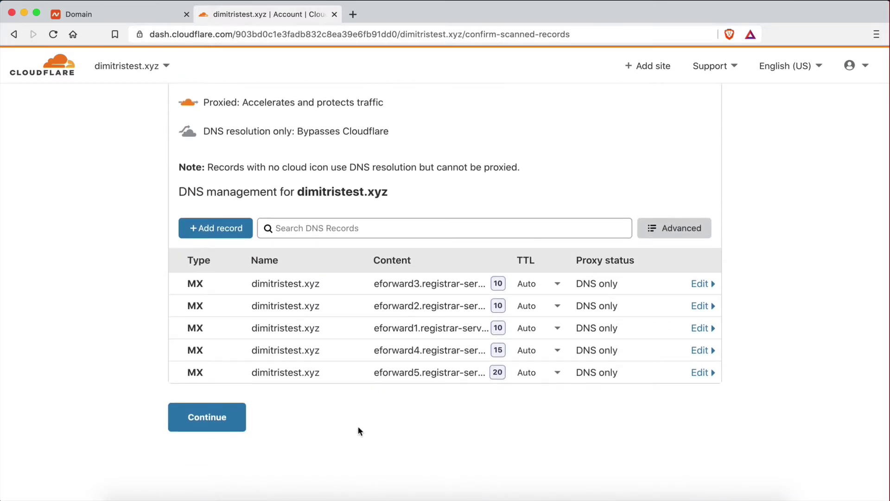
Switch the Namecheap domain to Custom DNS with hank.ns.cloudflare.com as first nameserver
click(196, 424)
scroll(355, 388, down, 4)
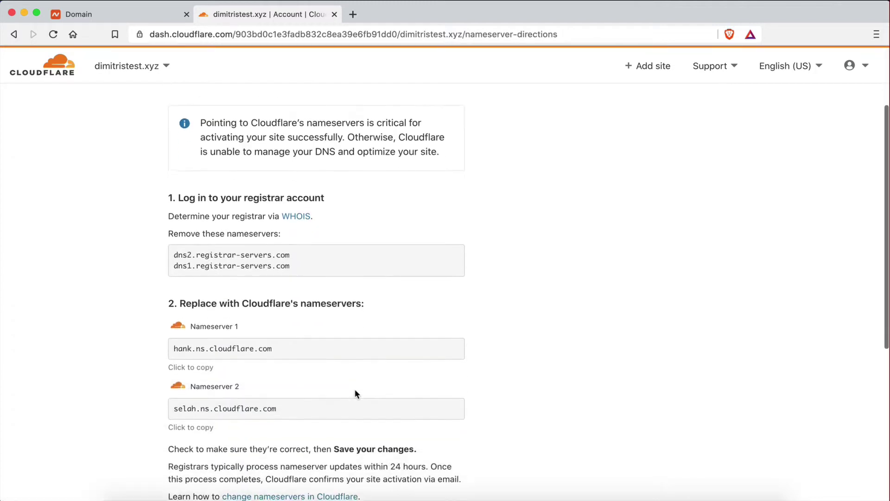
drag(174, 317, 272, 315)
key(super+c)
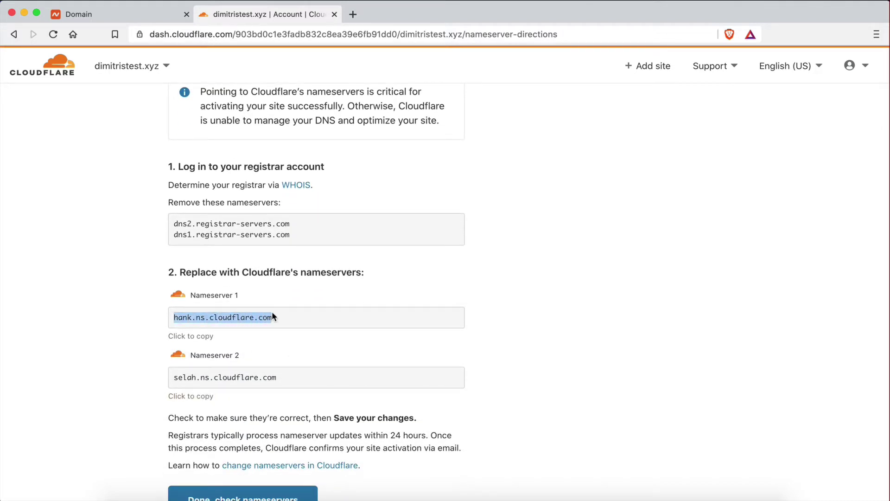
click(146, 15)
click(369, 378)
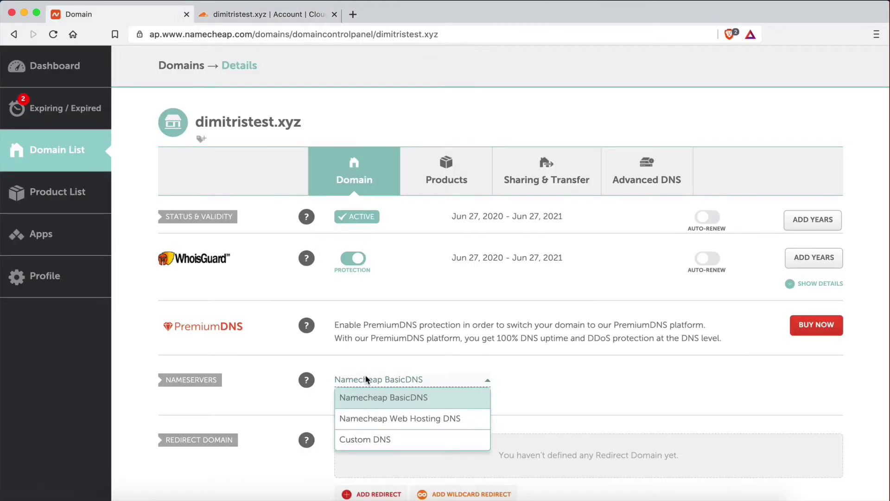
click(371, 442)
click(369, 412)
key(super+v)
Add selah.ns.cloudflare.com as the second nameserver and save the custom DNS
click(232, 15)
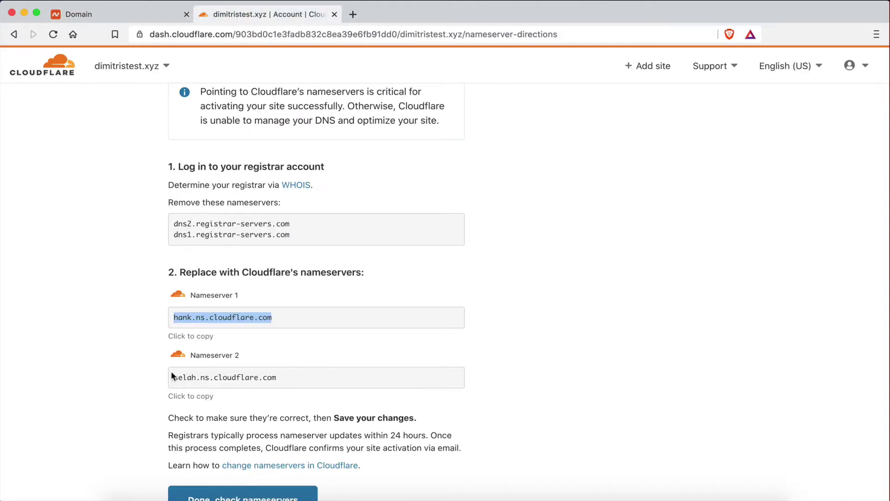
drag(173, 377, 288, 379)
key(super+c)
click(158, 19)
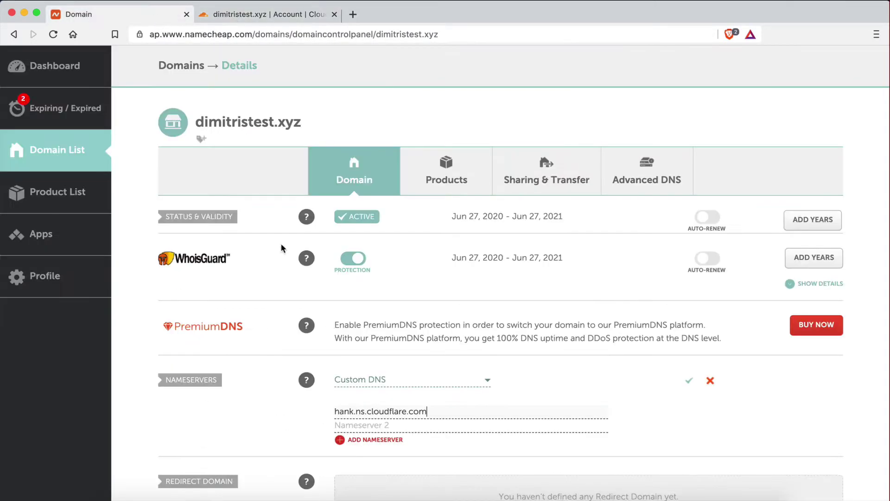
click(373, 425)
key(super+v)
click(690, 381)
scroll(537, 387, down, 2)
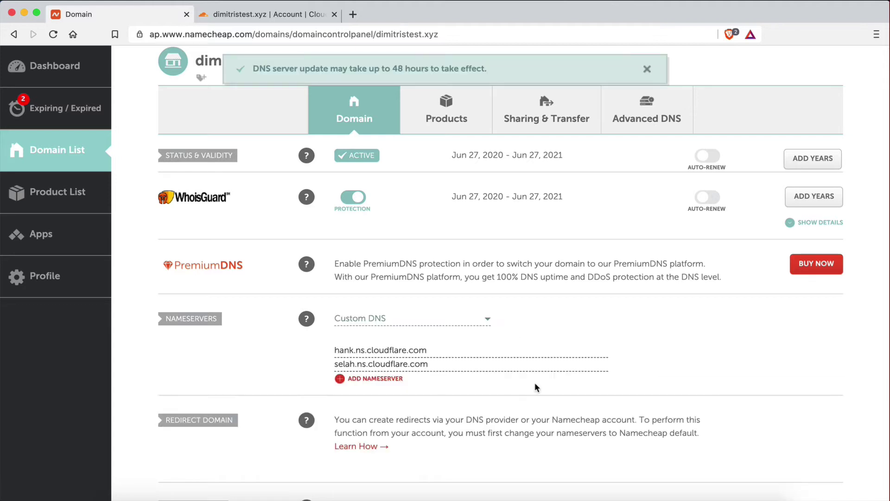
click(250, 16)
Confirm the nameservers were changed and set SSL/TLS encryption to Flexible
scroll(505, 337, down, 5)
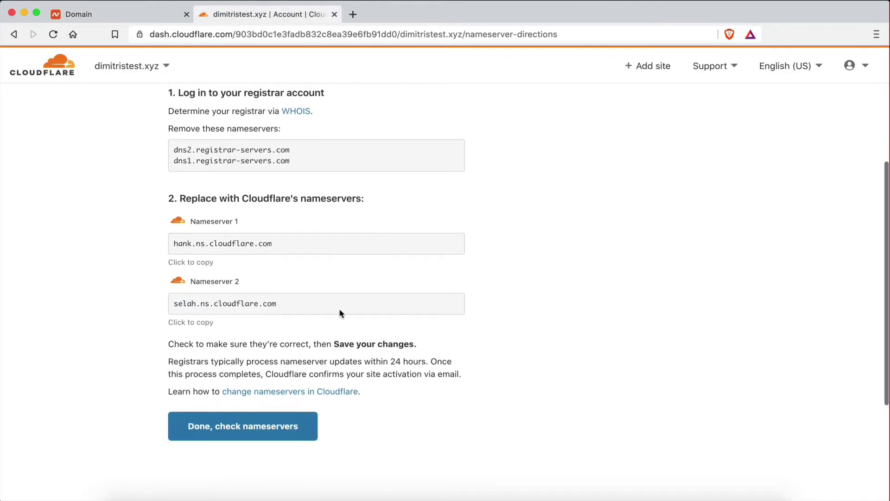
click(220, 423)
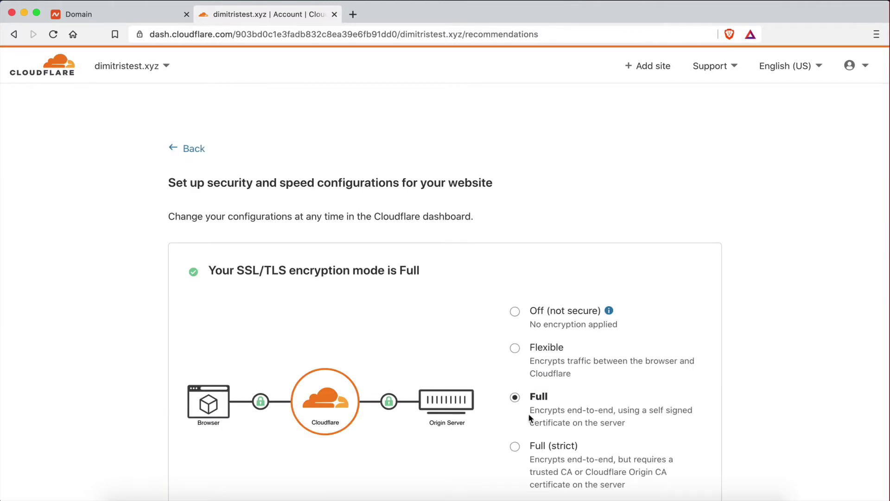
scroll(528, 418, down, 3)
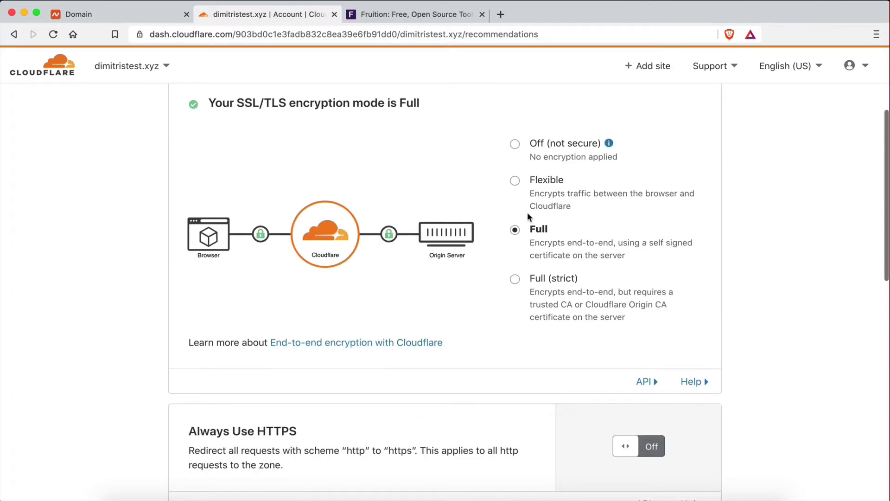
click(515, 180)
click(516, 182)
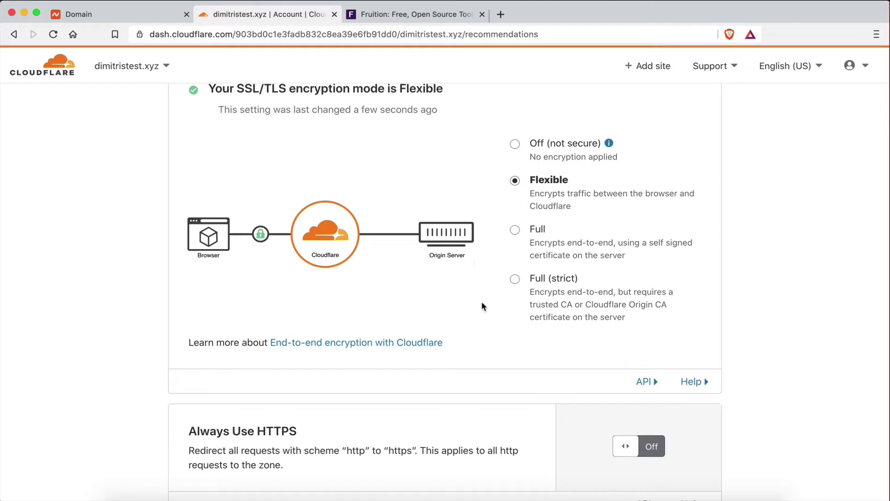
Turn on Always Use HTTPS and auto-minify HTML, CSS and JavaScript
scroll(482, 306, down, 4)
click(617, 254)
scroll(491, 390, down, 3)
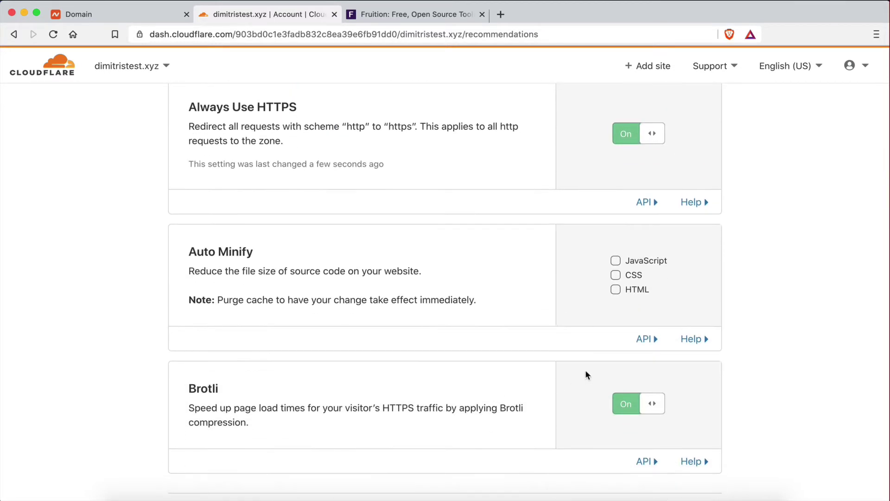
click(616, 289)
click(616, 276)
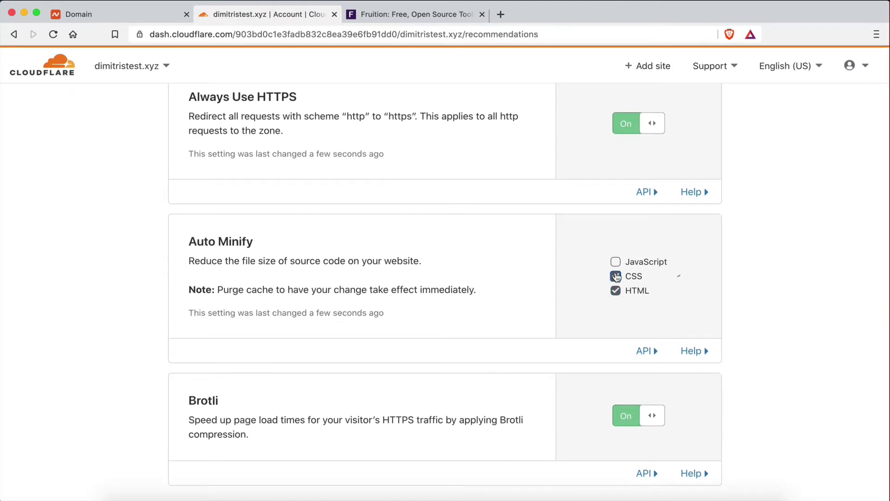
click(616, 261)
scroll(568, 334, down, 2)
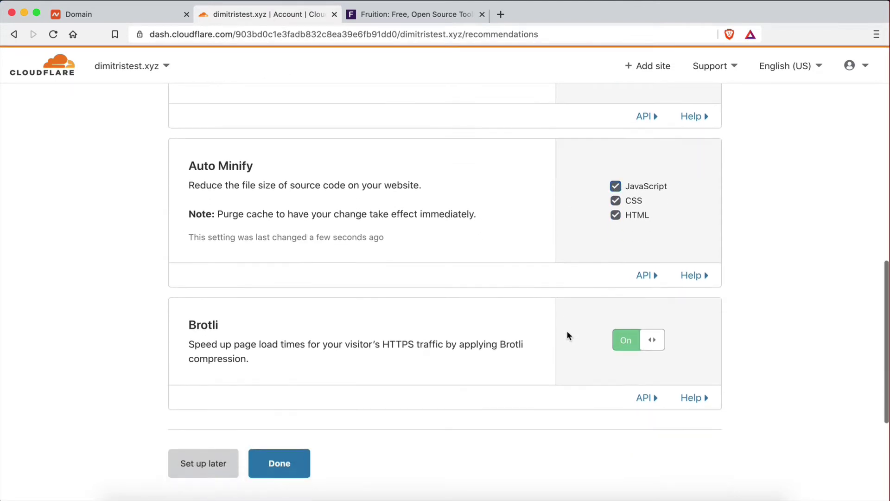
Consult the Fruition guide, then finish Cloudflare's recommended security and speed setup
click(402, 17)
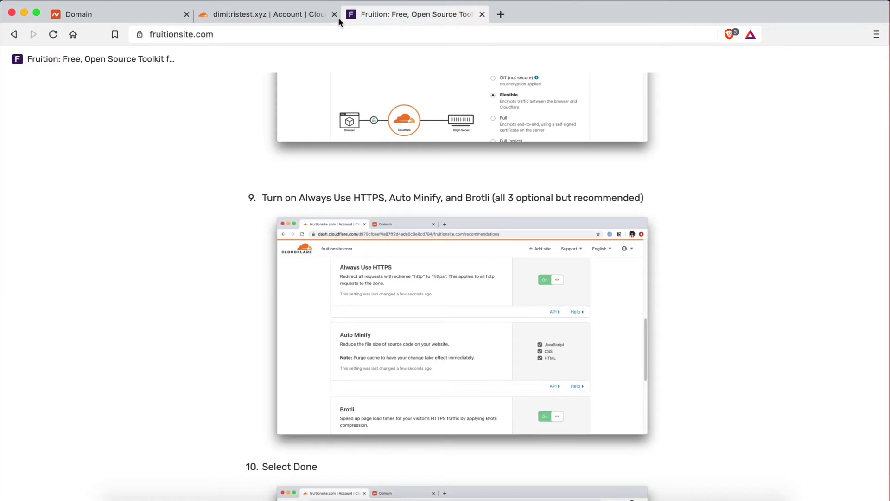
scroll(383, 213, down, 7)
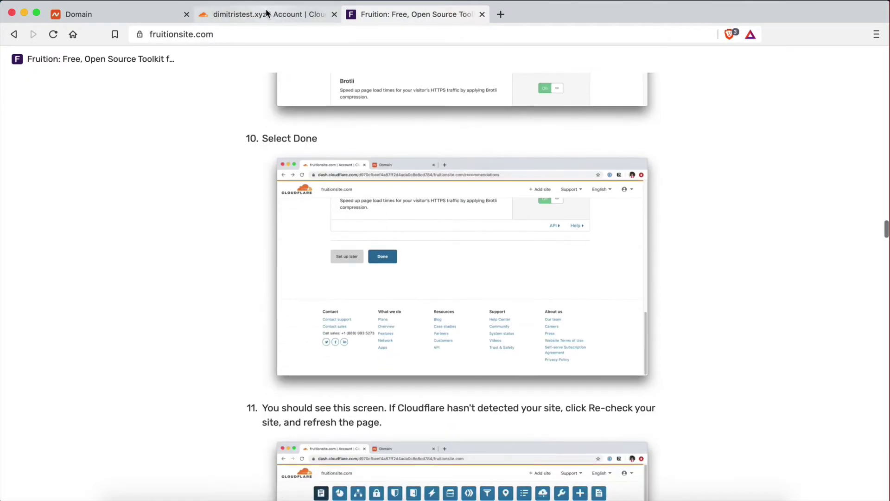
click(267, 14)
scroll(487, 251, down, 1)
click(302, 403)
Re-check the nameservers and confirm the overview reports the site as protected
scroll(512, 444, down, 1)
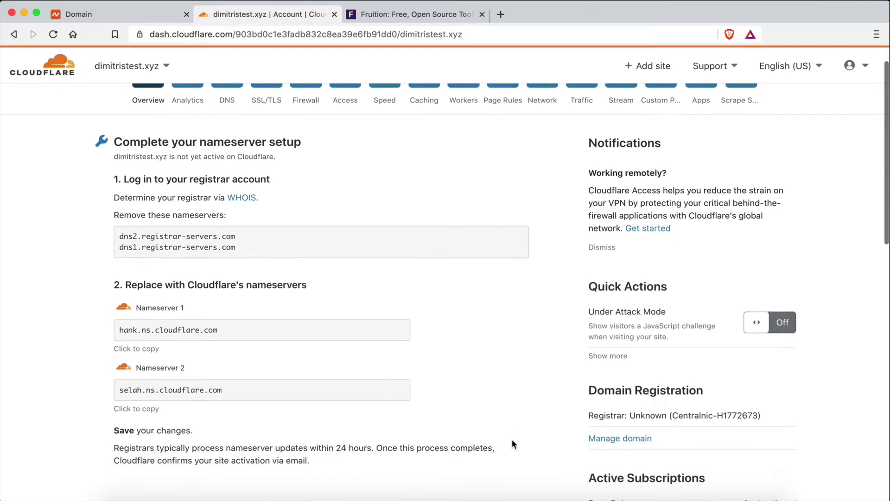
scroll(512, 444, down, 5)
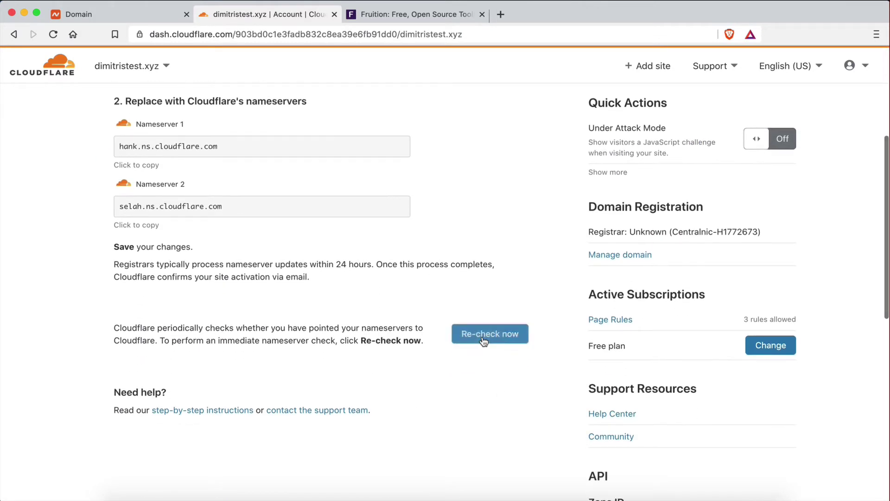
click(483, 339)
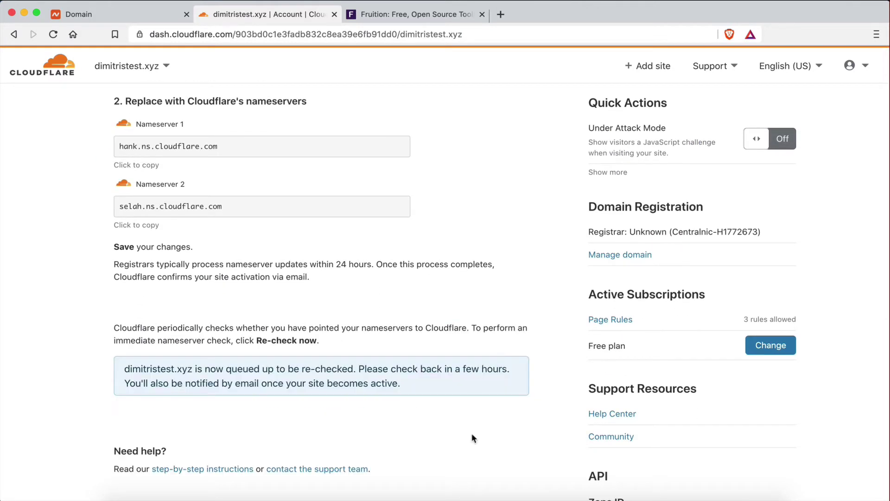
scroll(472, 436, up, 5)
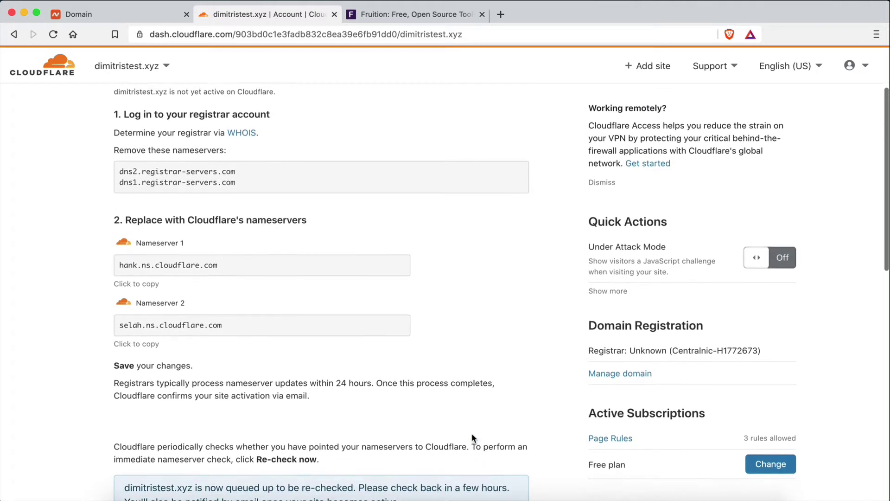
scroll(472, 433, up, 1)
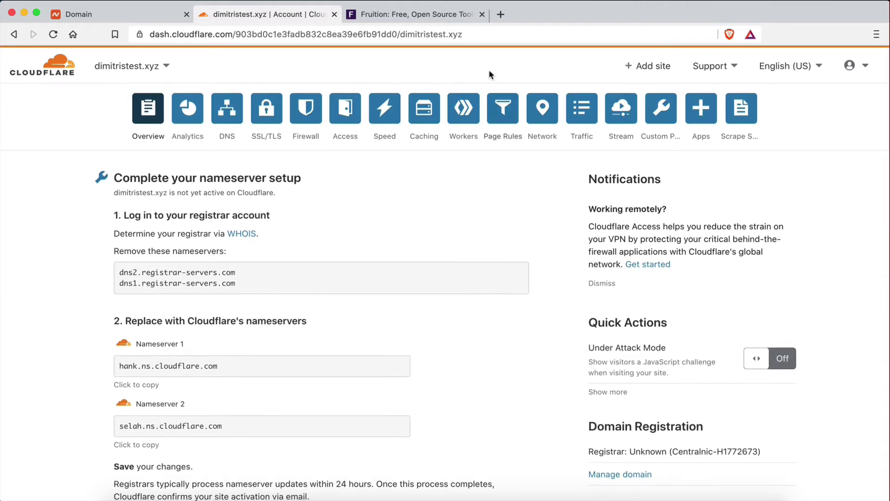
click(481, 28)
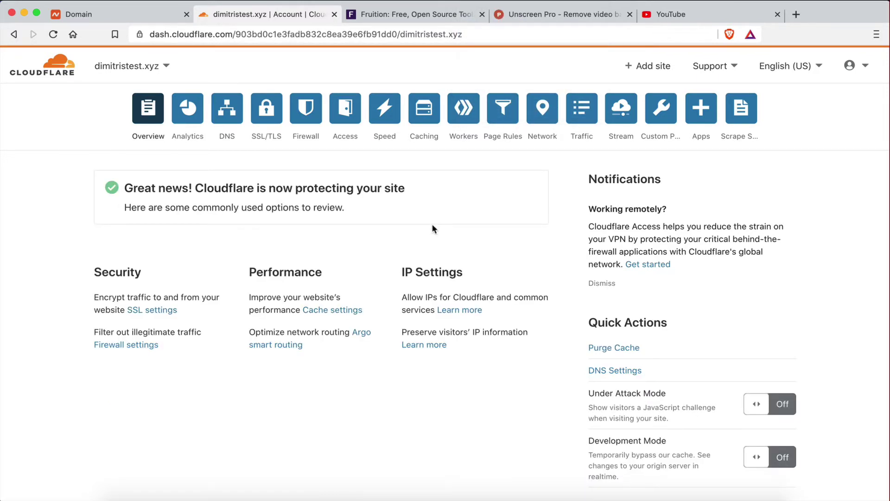
In the DNS records, delete the eforward3 and eforward2 MX records
click(227, 108)
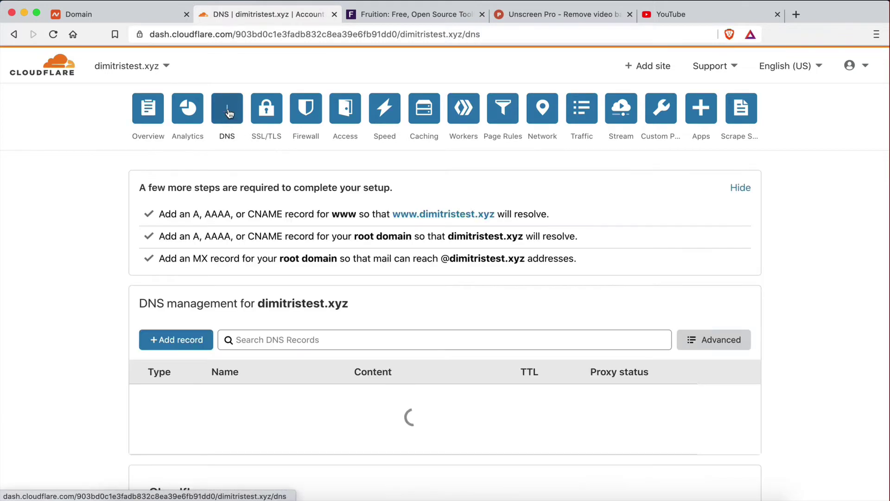
scroll(292, 344, down, 3)
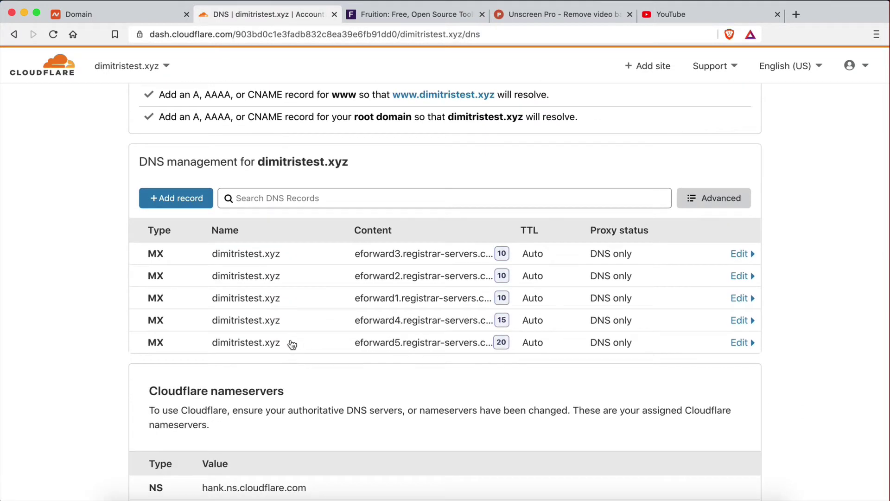
click(742, 254)
click(181, 345)
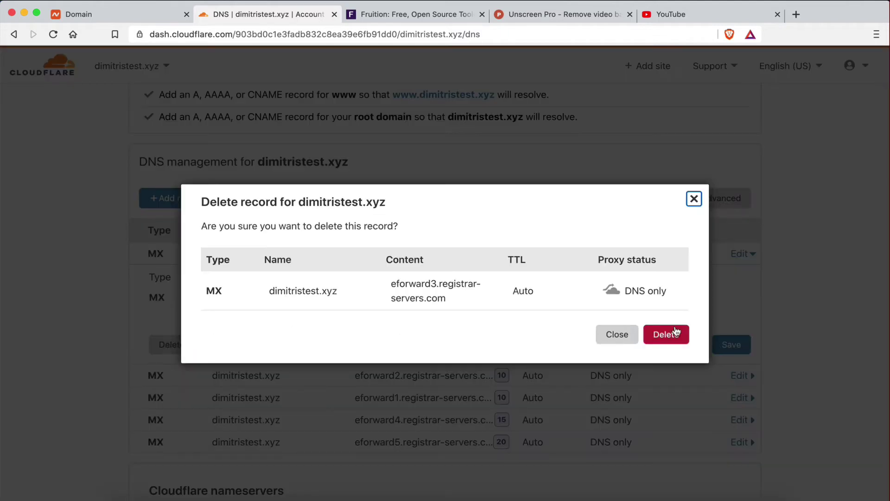
click(664, 333)
click(742, 254)
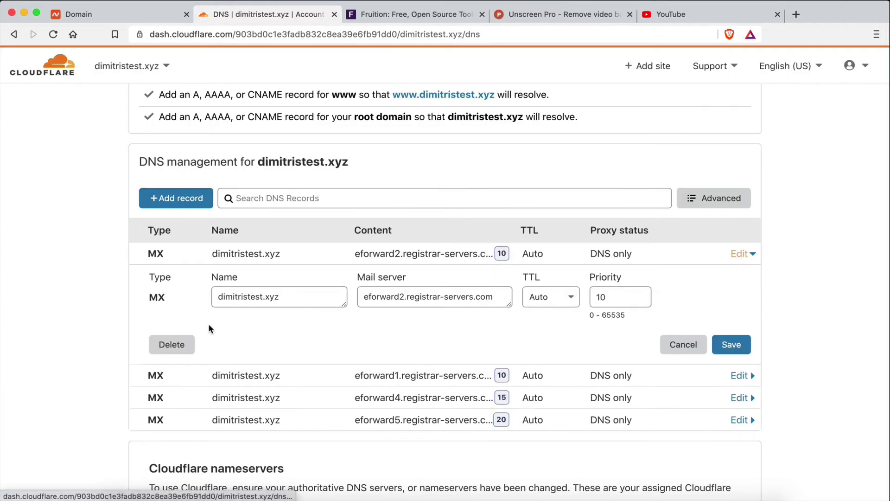
click(184, 344)
click(664, 334)
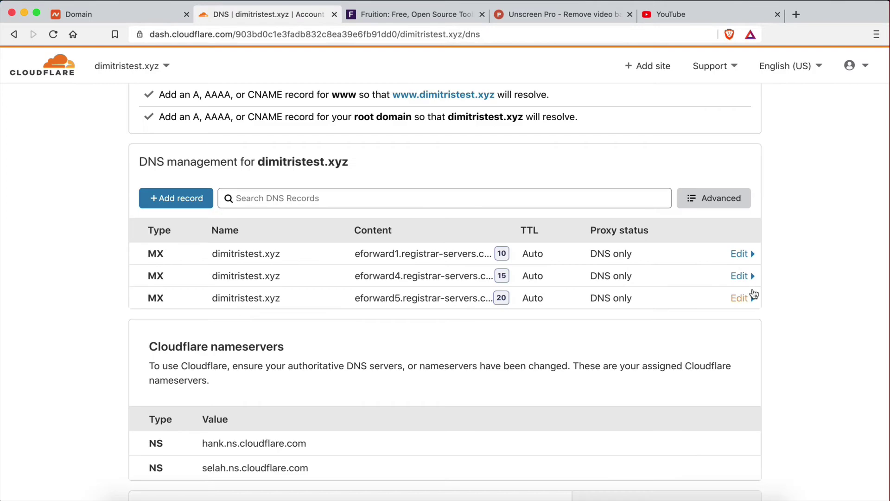
Delete the remaining eforward1, eforward4 and eforward5 MX records
click(743, 253)
click(167, 345)
click(666, 334)
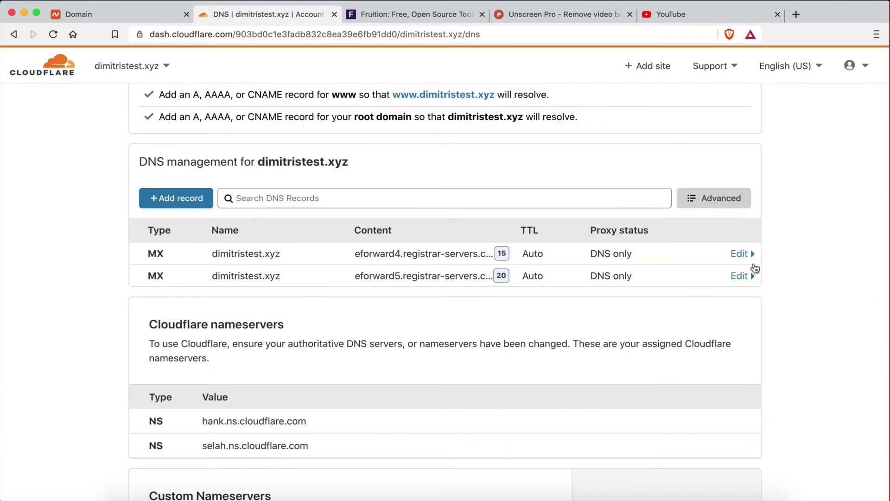
click(742, 254)
click(185, 344)
click(666, 334)
click(742, 253)
click(153, 345)
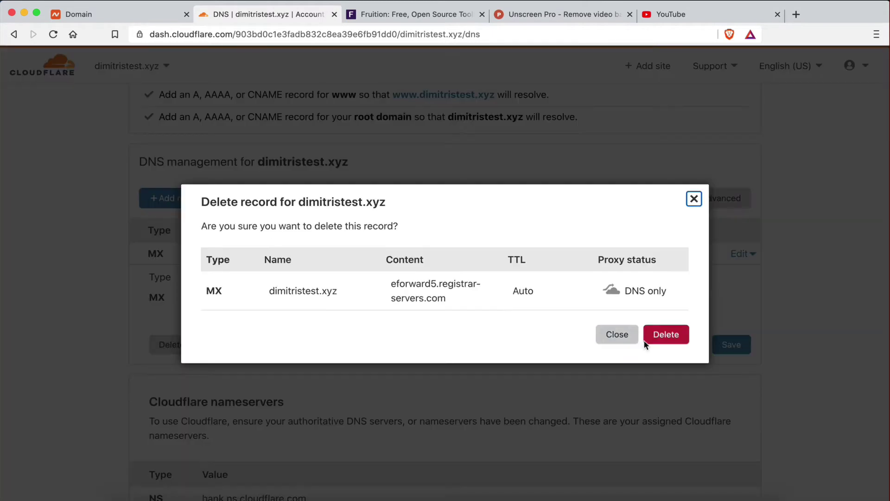
click(668, 334)
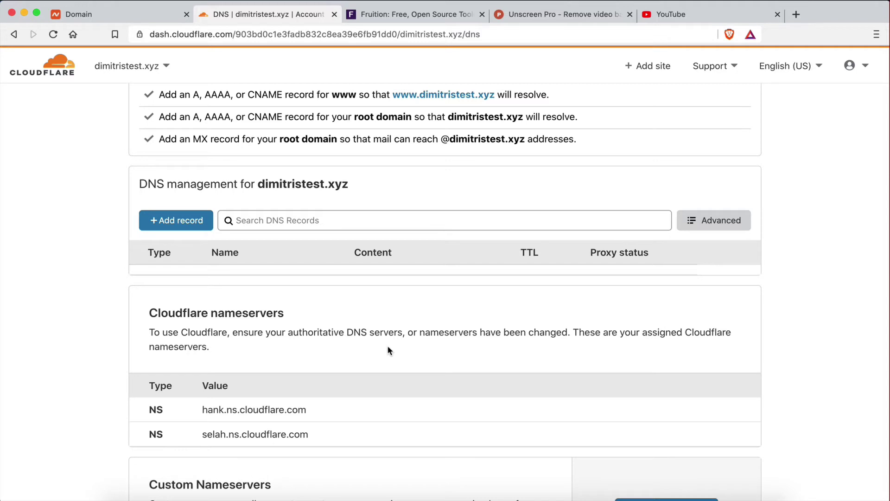
Create a proxied A record named test pointing to 1.1.1.1
scroll(200, 313, up, 2)
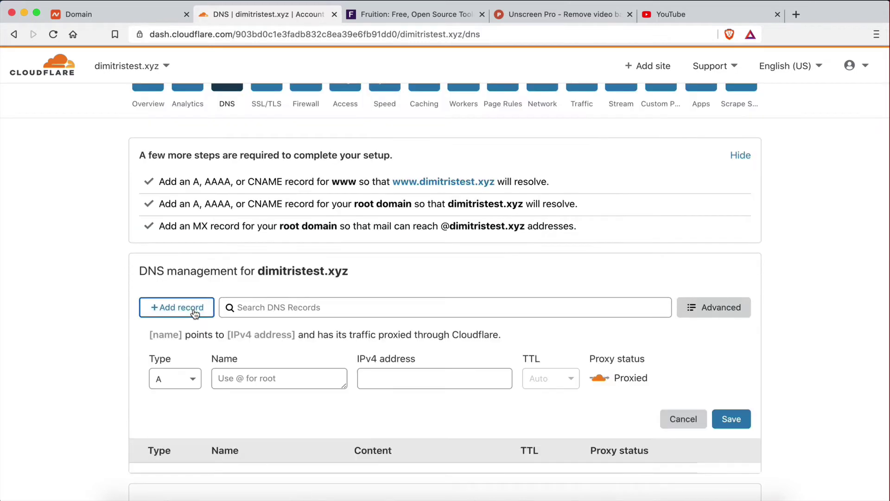
scroll(194, 324, down, 3)
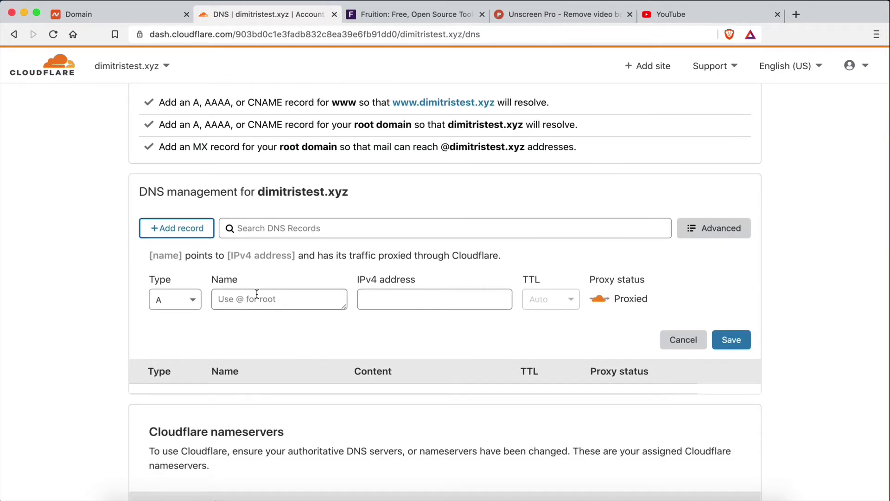
click(257, 294)
text(test)
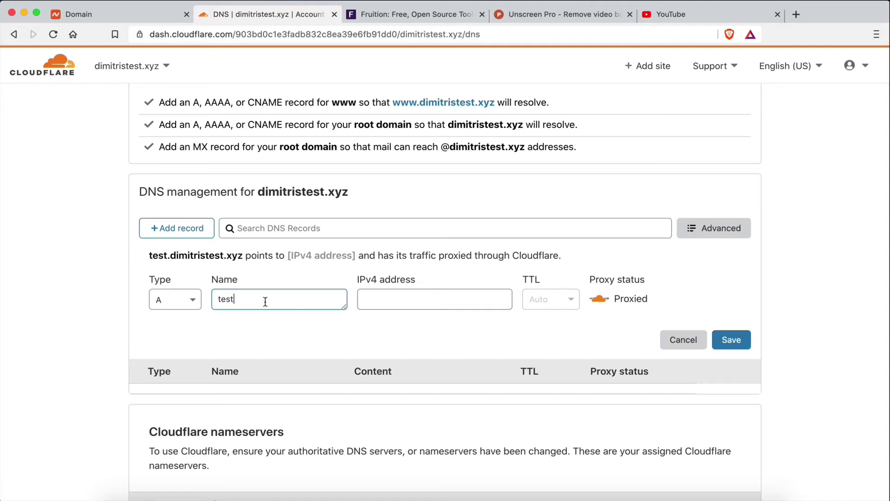
click(404, 300)
text(1.1.1.1)
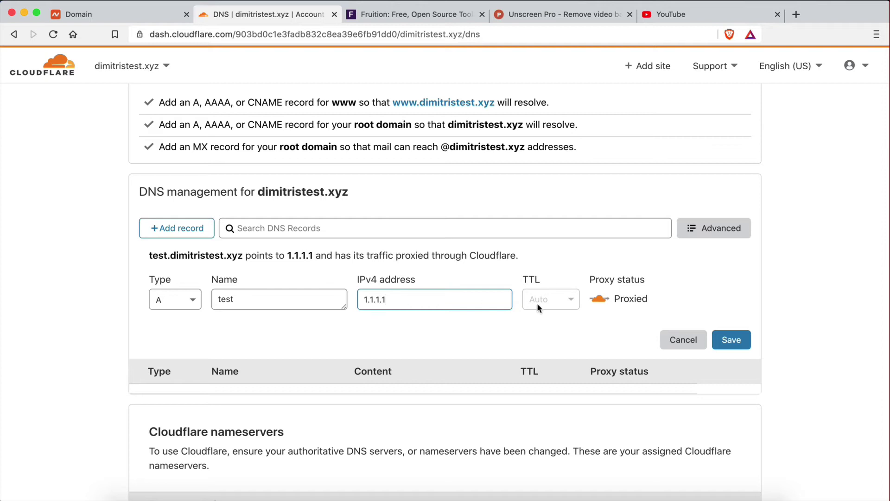
click(726, 341)
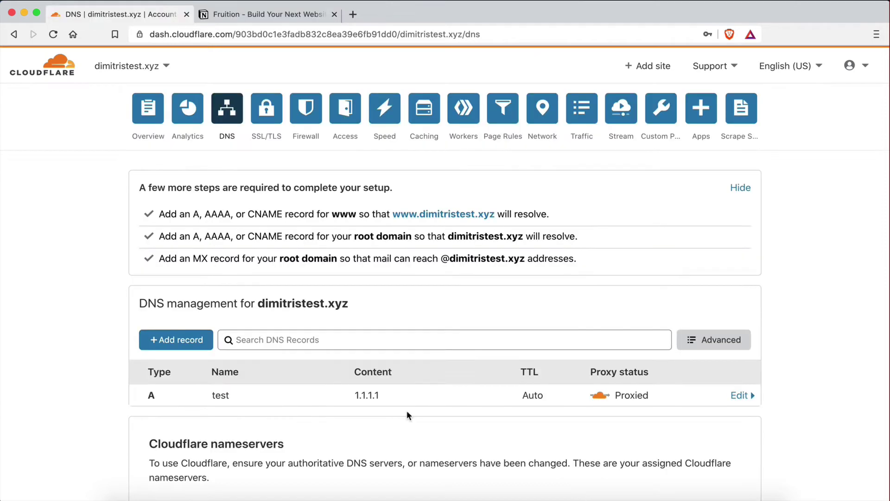
Go to the domain's Workers section and on to Manage Workers
click(463, 118)
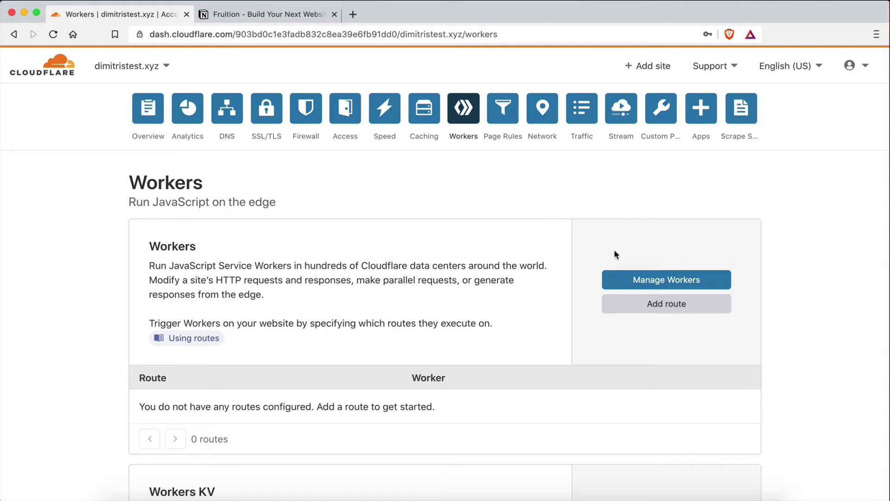
click(631, 278)
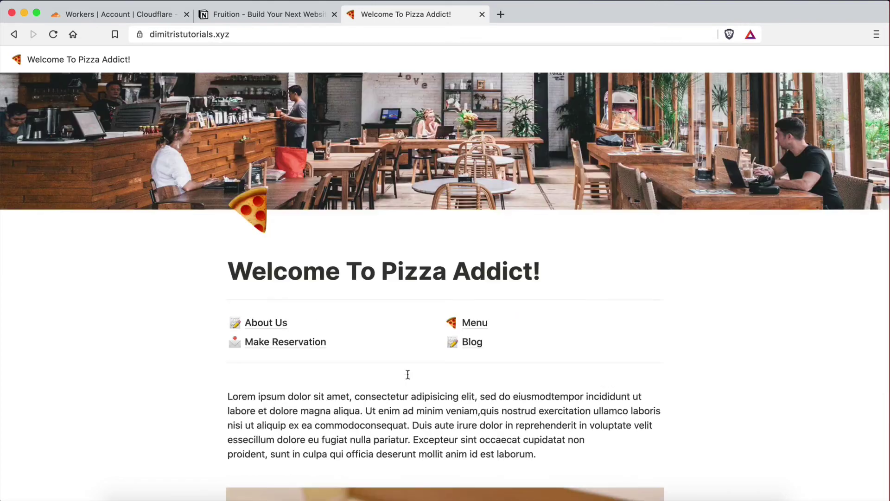
scroll(407, 378, down, 1)
scroll(407, 378, up, 1)
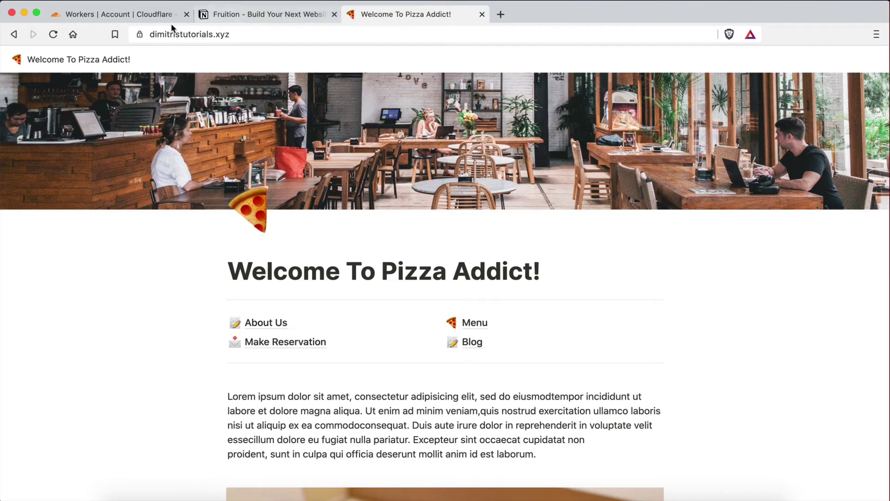
Look over the Pizza Addict example site, then go back to the Cloudflare Workers overview
click(140, 13)
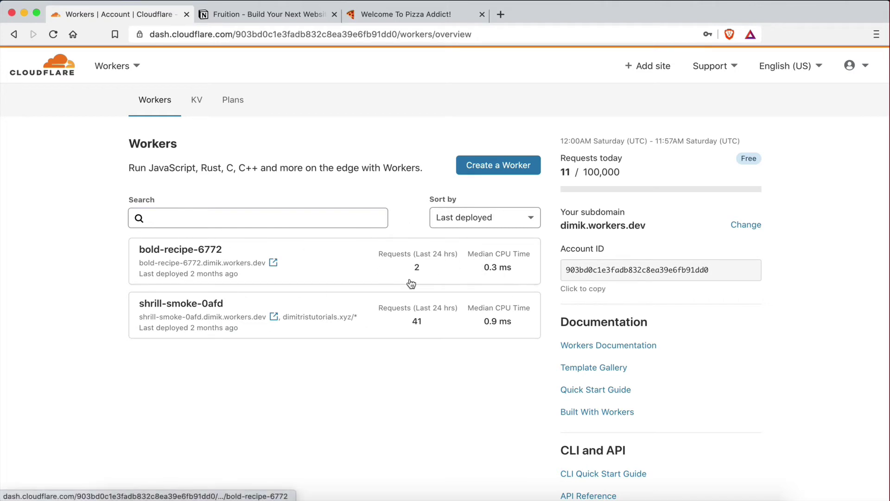
Create a new worker and deploy its default hello world script
click(500, 171)
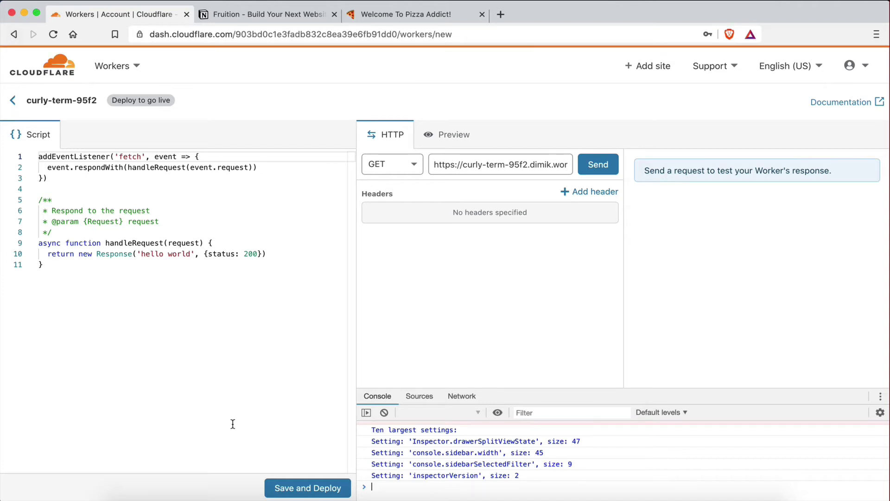
click(288, 488)
click(524, 324)
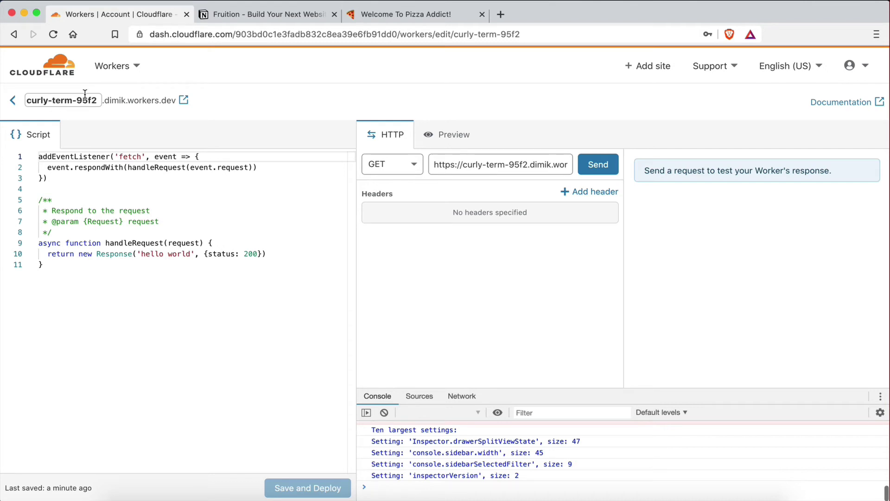
Rename the worker to subdomain-tutorial
click(79, 100)
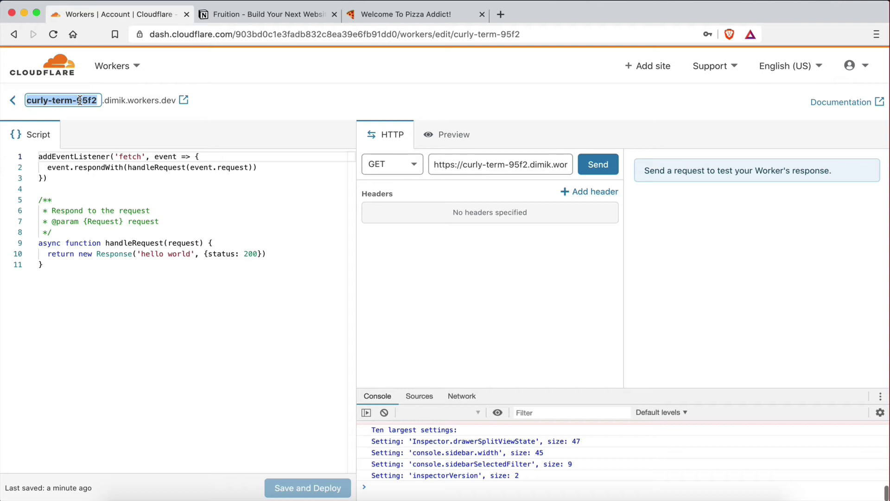
key(BackSpace)
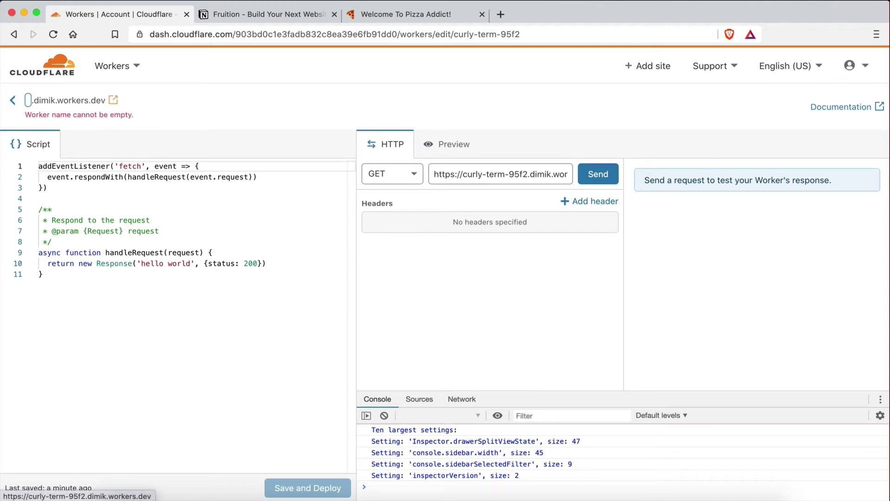
text(subdomain)
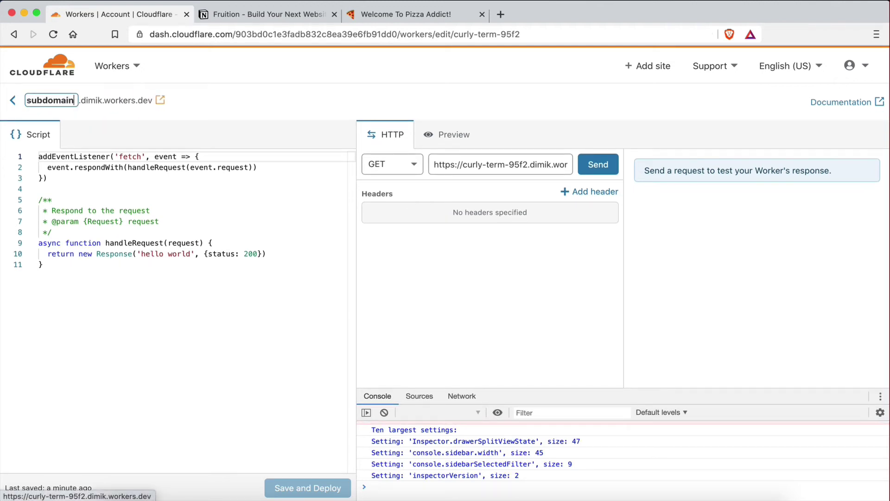
text(tutorial)
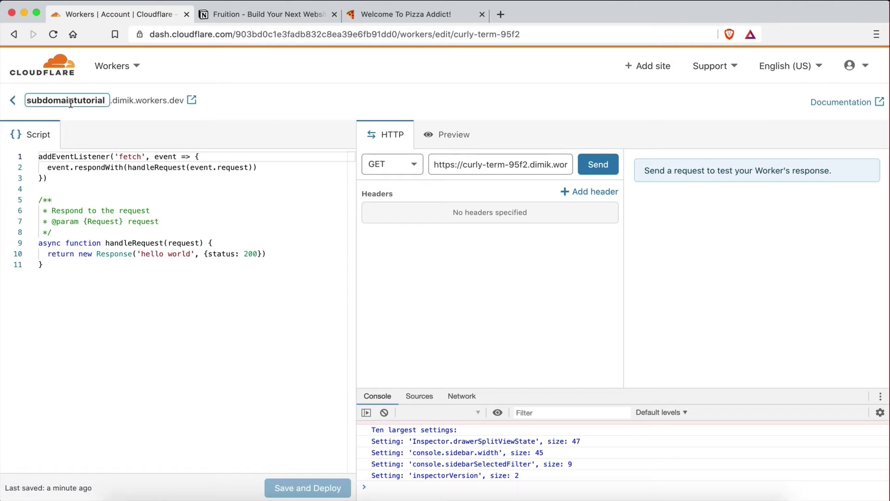
click(74, 101)
text(-)
key(Return)
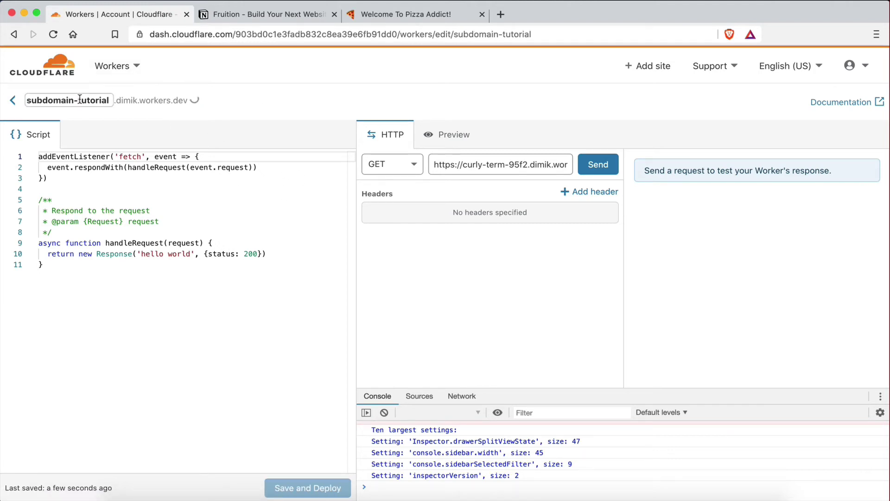
Leave the worker editor and go to the dimitristest.xyz site's Workers page, which shows 0 routes
click(13, 102)
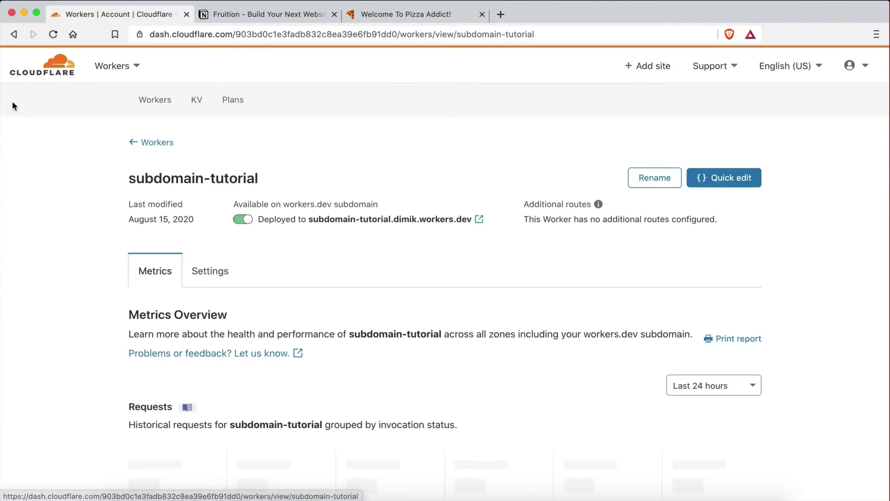
click(144, 142)
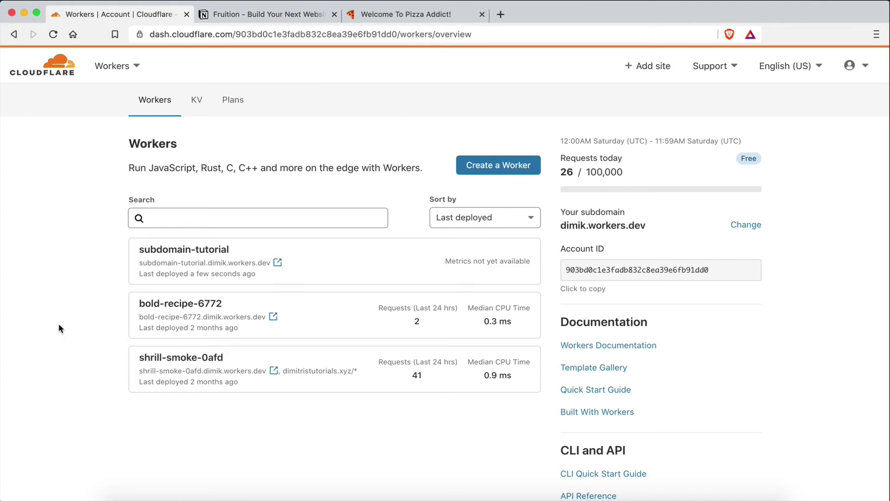
click(54, 70)
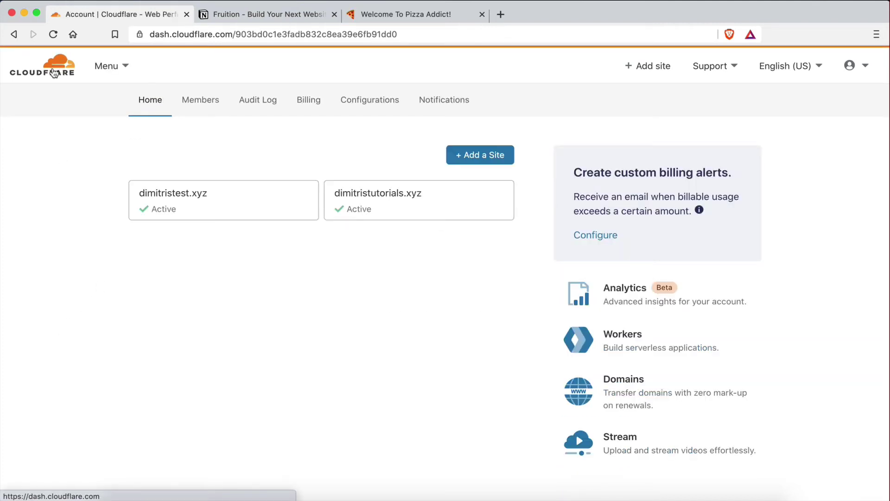
click(178, 202)
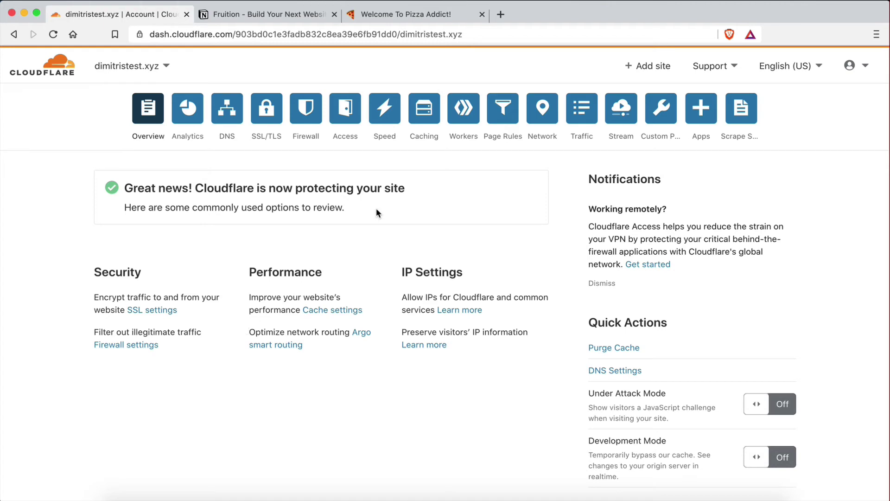
click(463, 111)
scroll(483, 269, down, 2)
scroll(485, 290, up, 2)
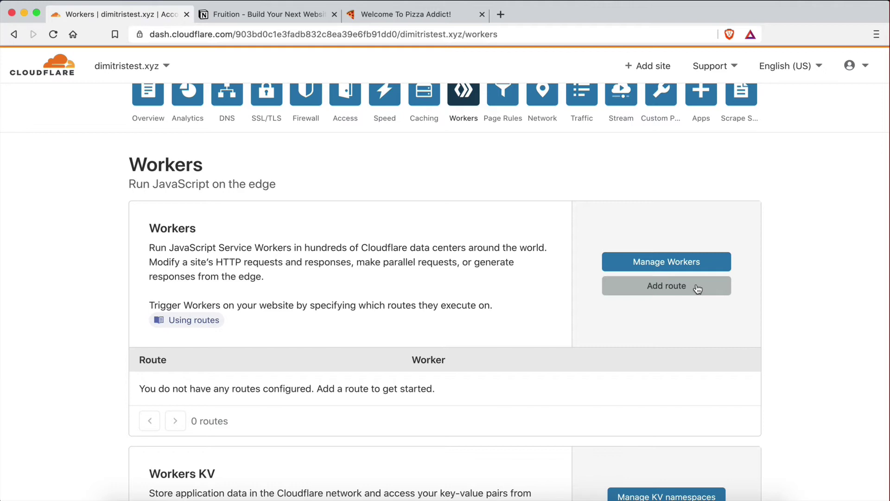
Add and save the route test.dimitristest.xyz, assigned to the subdomain-tutorial worker
click(668, 287)
click(415, 238)
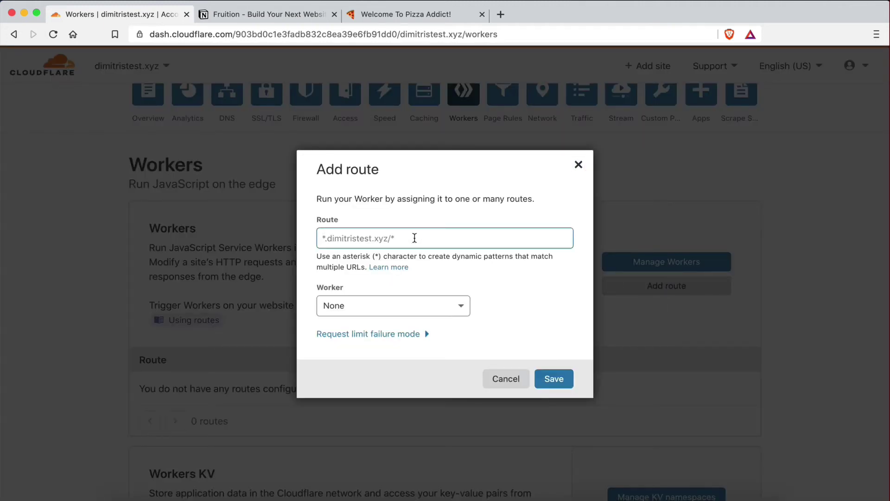
text(test.dimitristest.xyz)
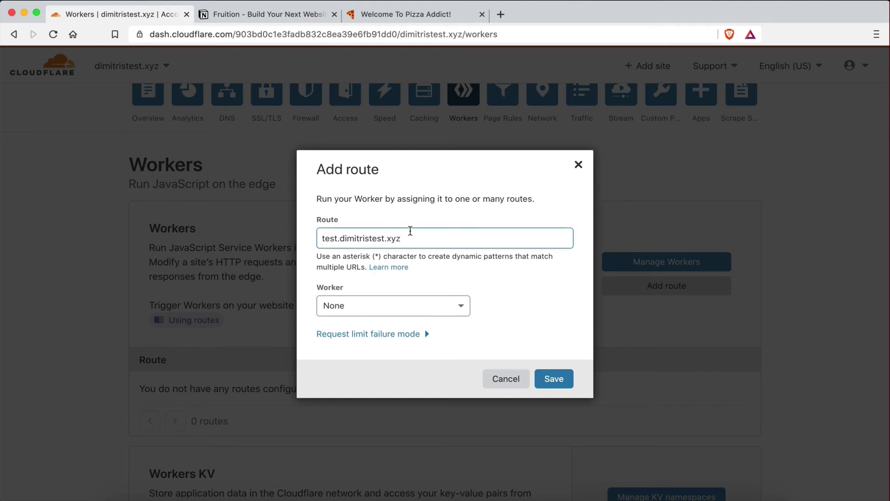
click(339, 306)
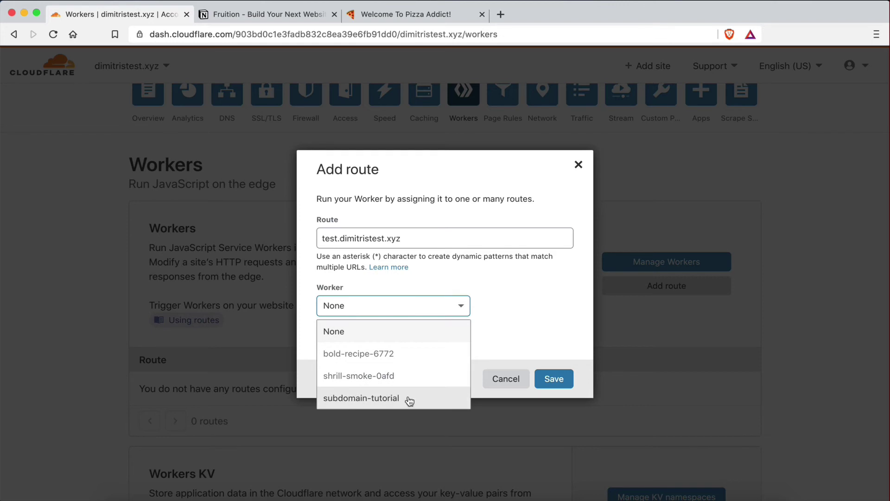
click(373, 399)
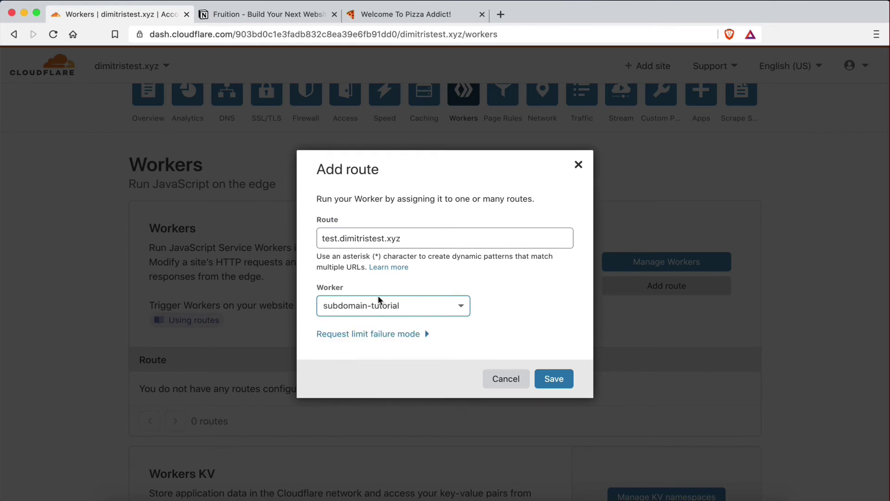
click(550, 379)
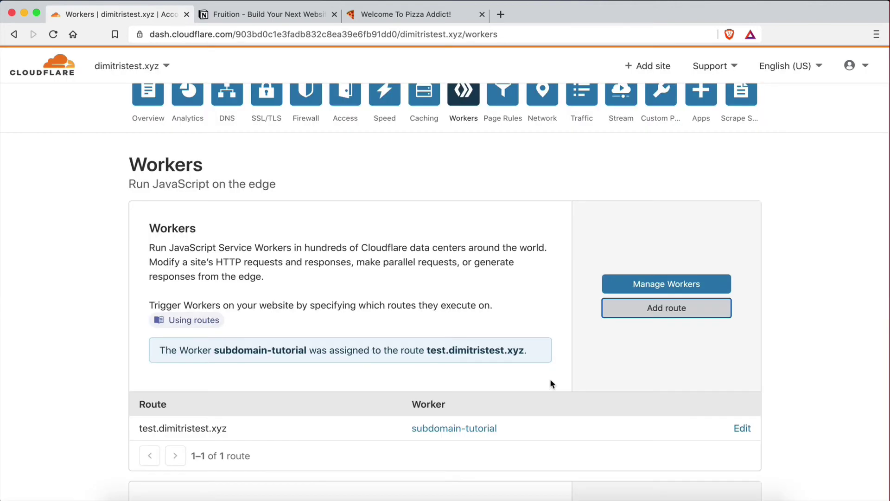
scroll(550, 378, down, 2)
scroll(549, 358, up, 2)
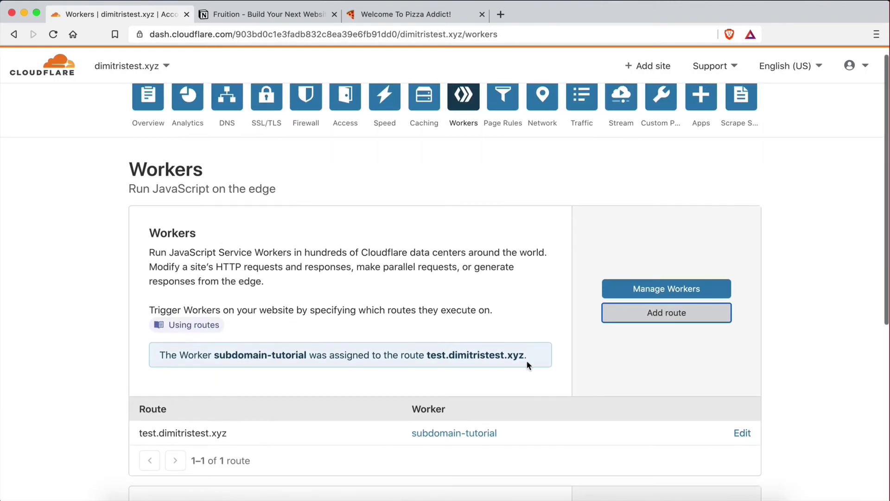
scroll(330, 341, down, 1)
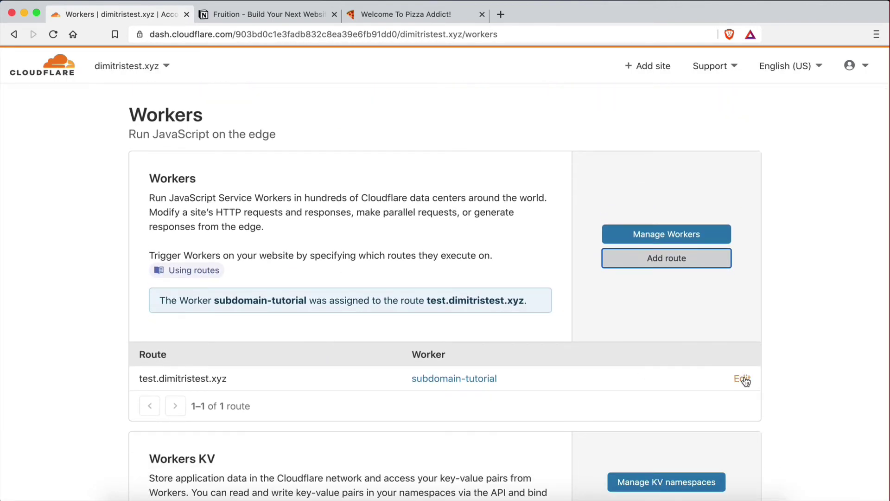
Edit the route to read test.dimitristest.xyz/* and save it
click(743, 379)
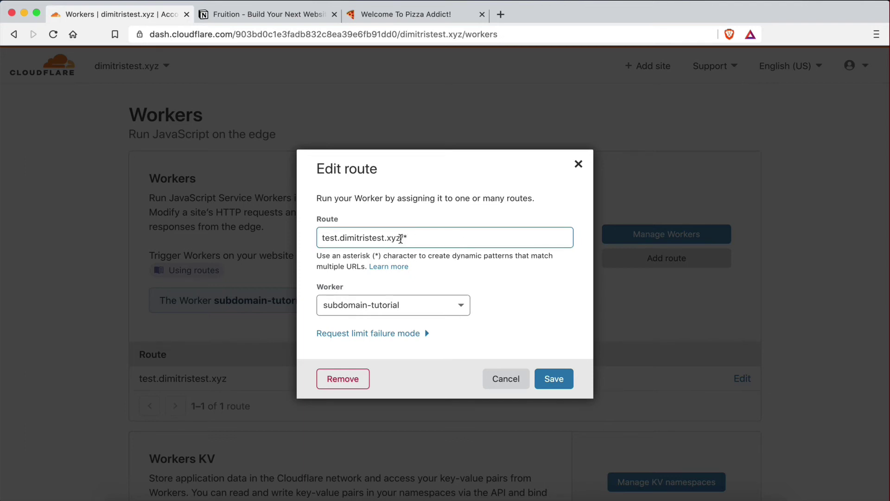
click(345, 234)
drag(322, 236, 403, 239)
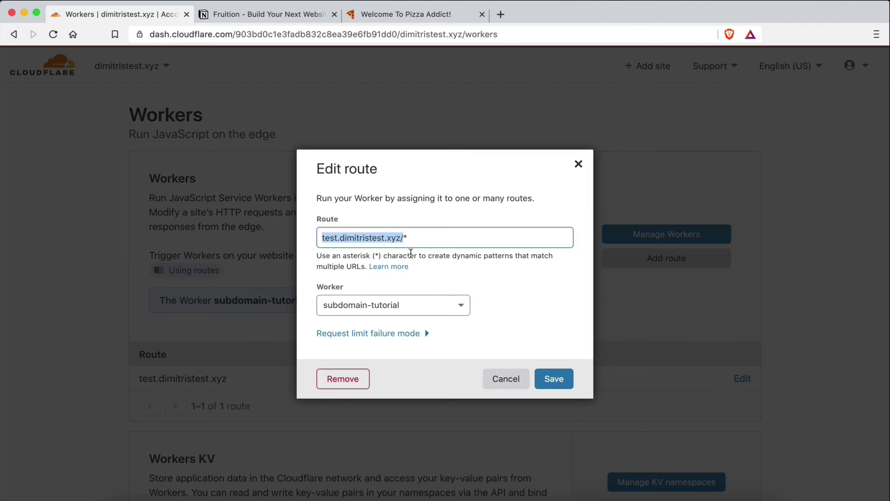
click(394, 235)
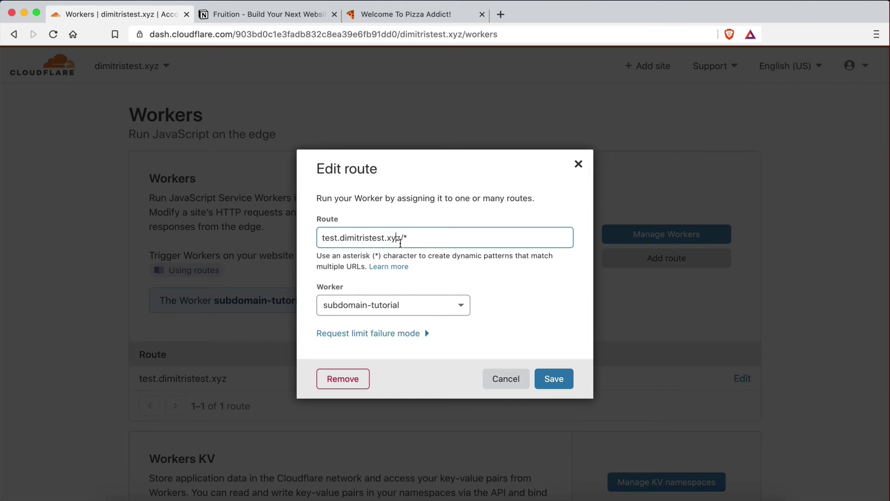
drag(401, 237, 415, 238)
click(417, 237)
click(552, 375)
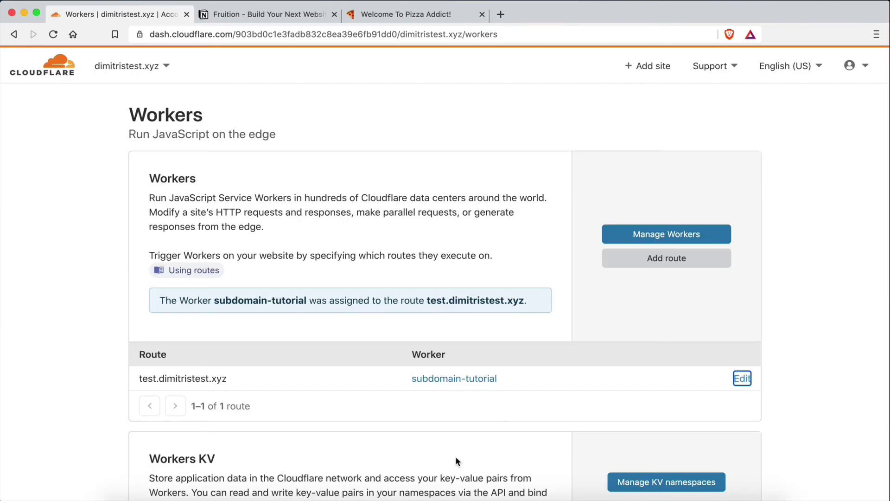
Quick-edit the subdomain-tutorial worker and delete all of its default hello world script
scroll(456, 461, up, 2)
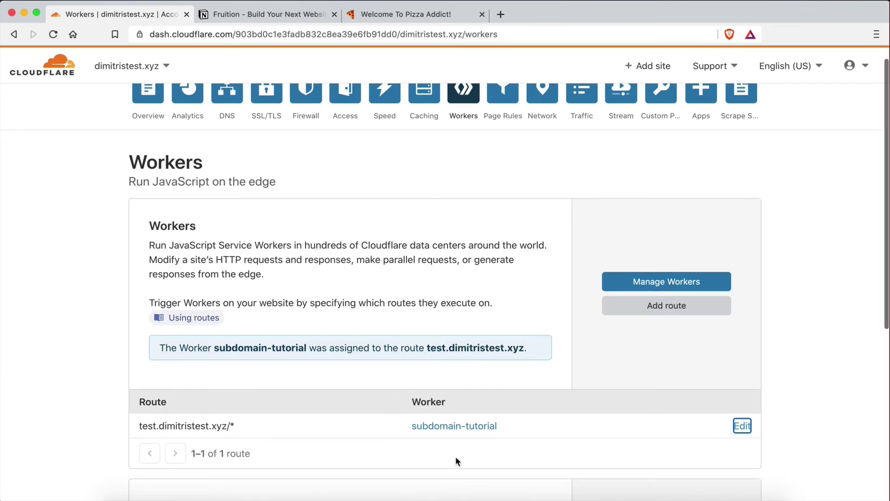
click(615, 280)
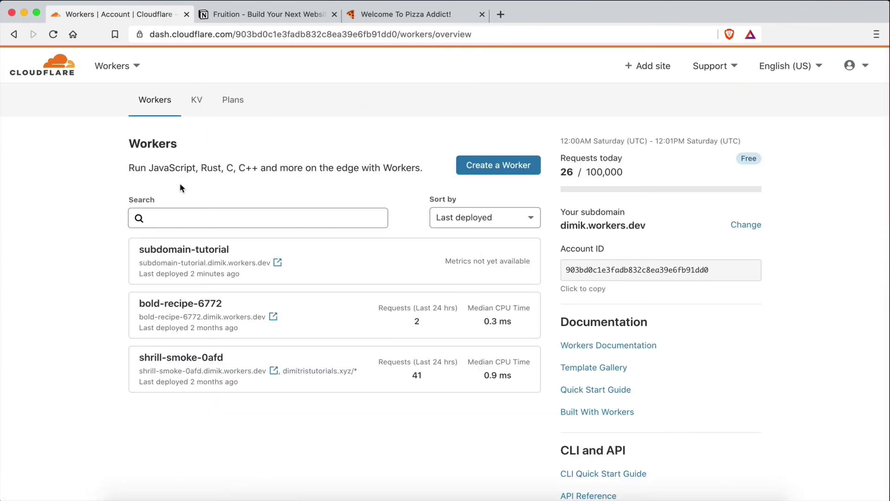
click(176, 250)
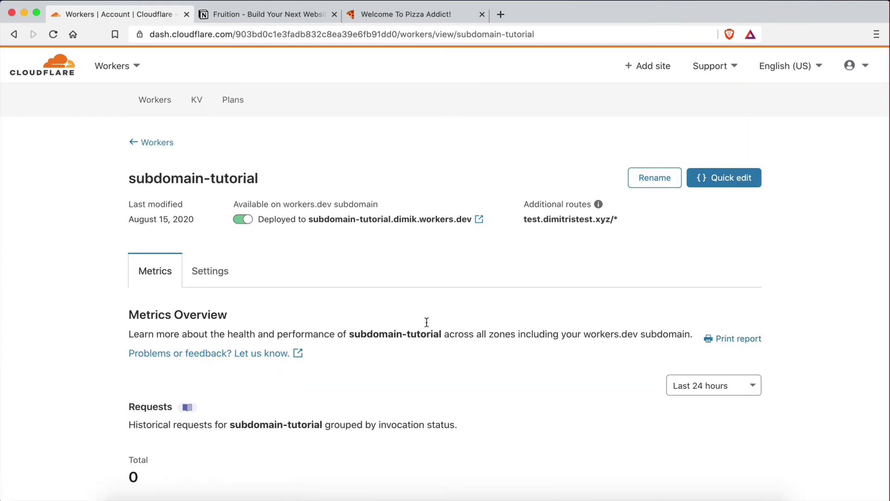
click(732, 181)
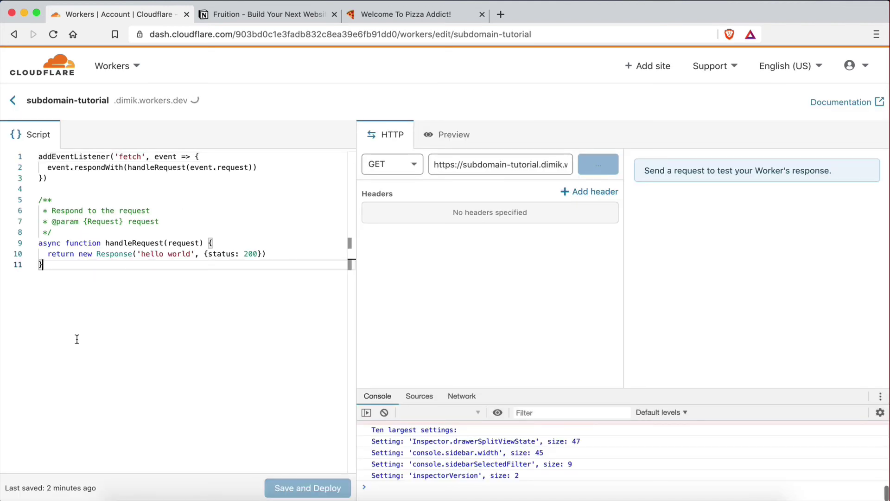
drag(76, 338, 31, 156)
key(BackSpace)
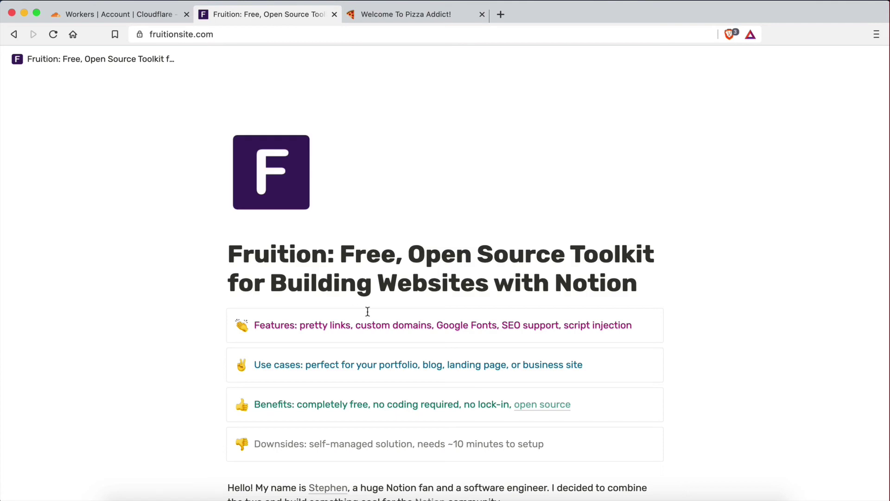
Expand the Step 2 script generator section on the Fruition page
scroll(569, 343, down, 6)
scroll(569, 342, down, 7)
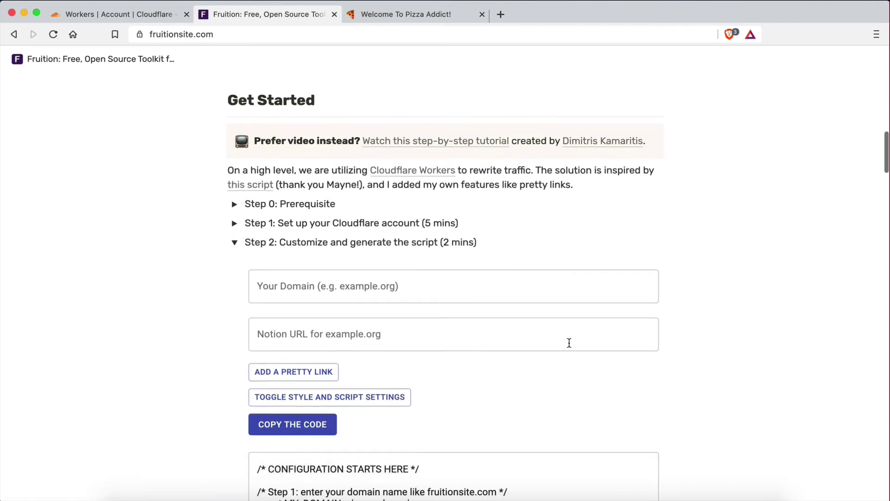
scroll(569, 343, up, 1)
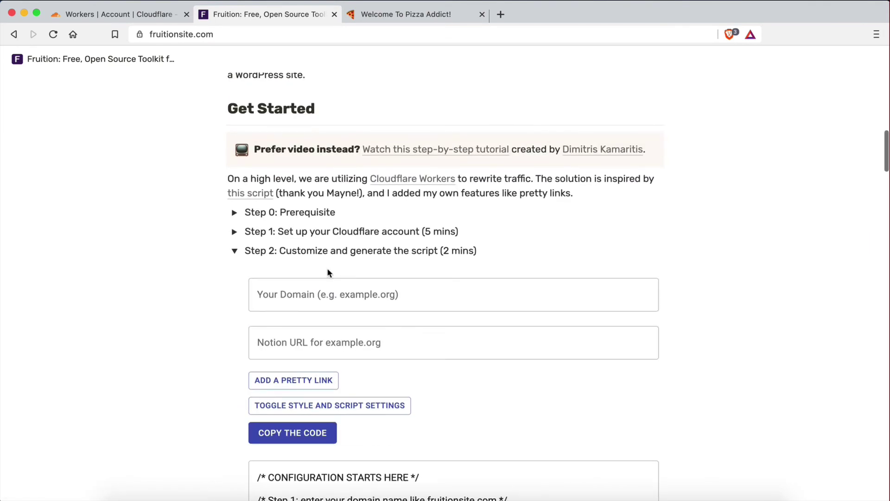
click(235, 250)
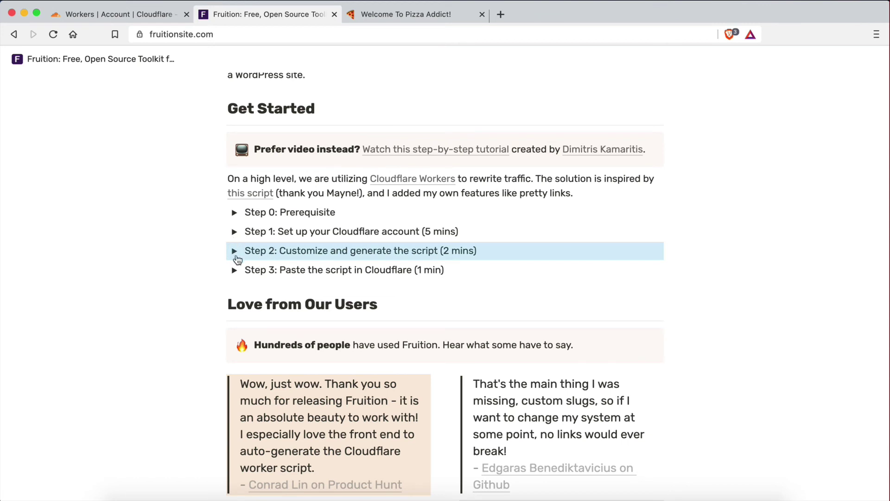
click(233, 252)
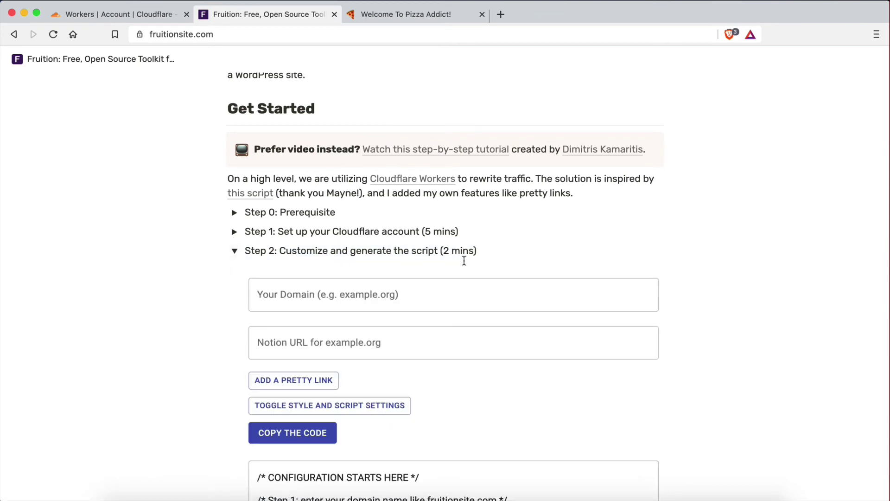
Enter test.dimitristest.xyz as Your Domain, then switch to the Notion app
click(344, 292)
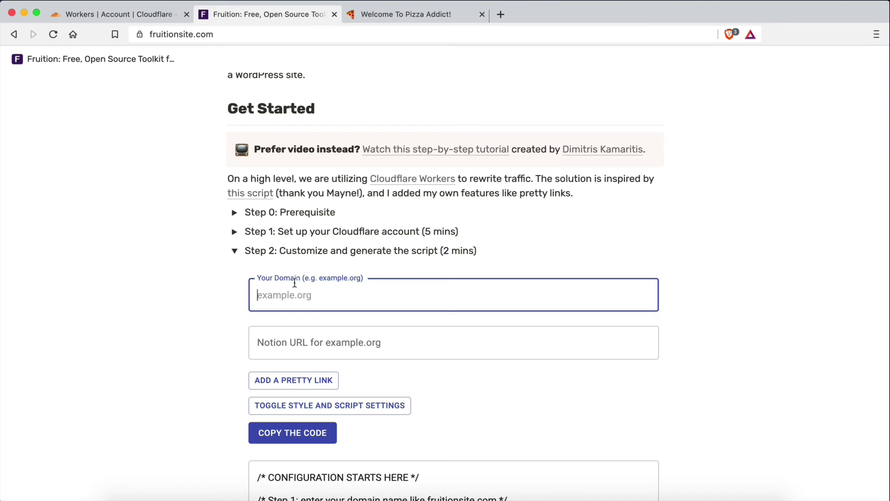
text(te)
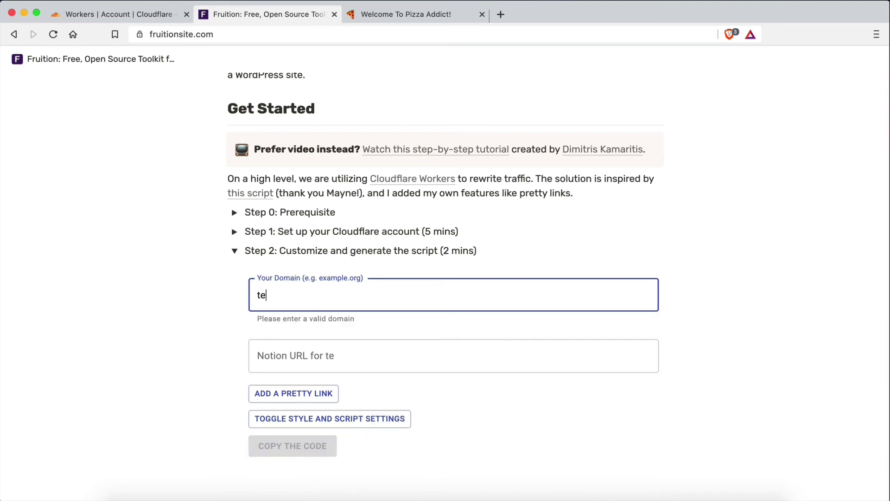
text(st.dimit)
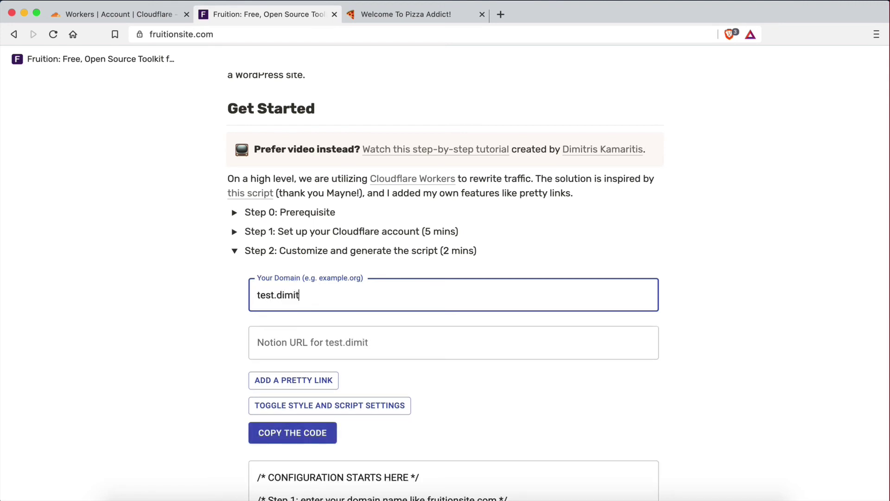
text(ristest.xyz)
click(199, 303)
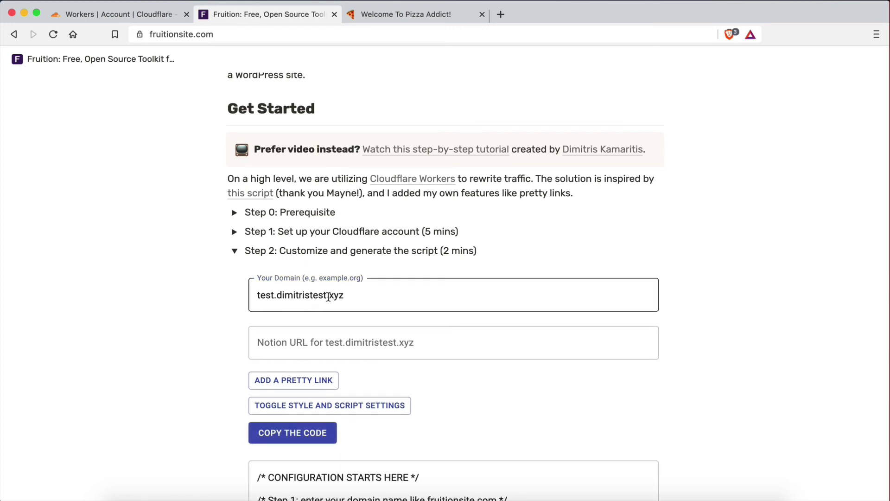
click(302, 342)
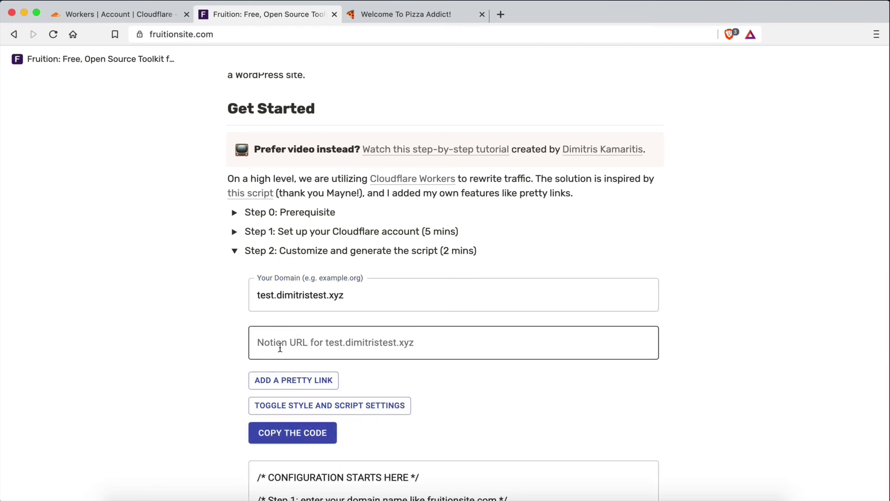
key(ctrl+Left)
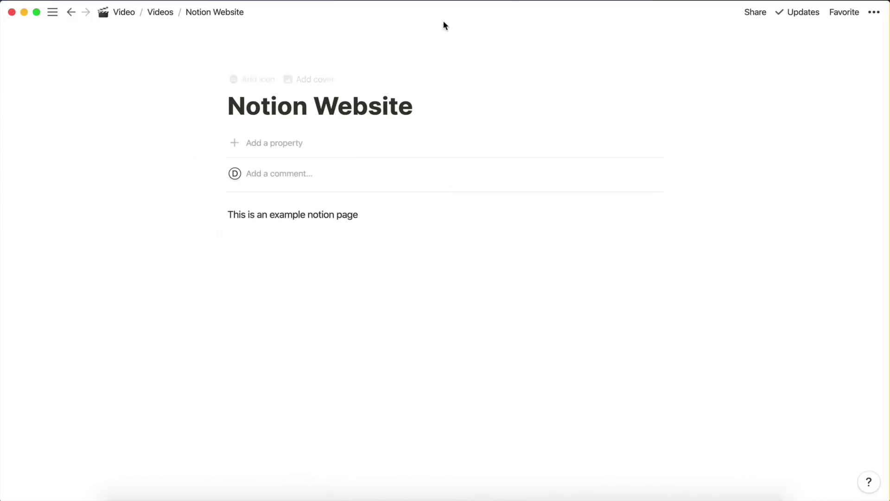
Share the Notion Website page to the web, disable duplicate as template, and copy its link
click(756, 13)
click(861, 44)
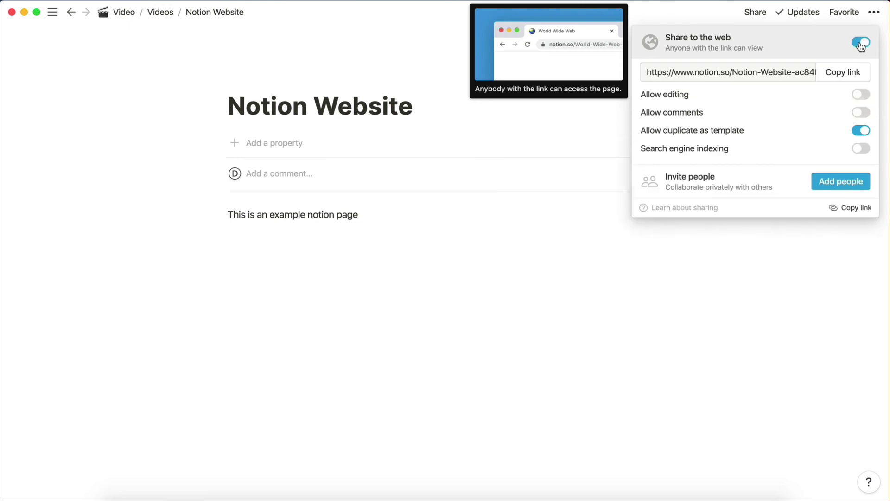
click(860, 132)
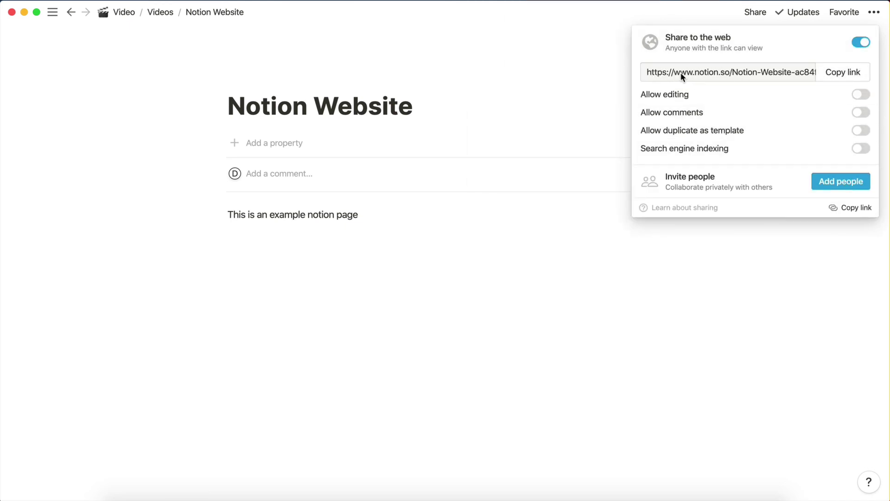
click(843, 82)
key(super+Tab)
click(357, 337)
Paste the Notion page link into Fruition's Notion URL field and copy the generated worker script
key(super+v)
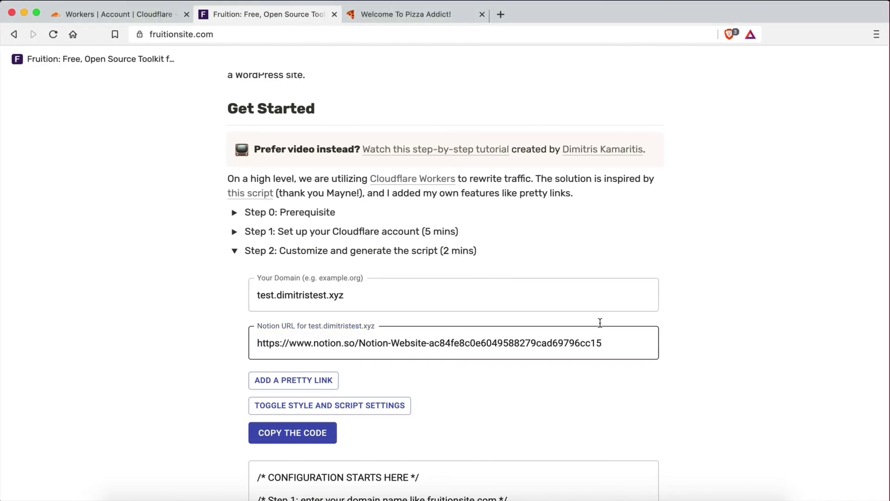
key(super+Tab)
click(278, 305)
key(super+Tab)
scroll(195, 318, down, 2)
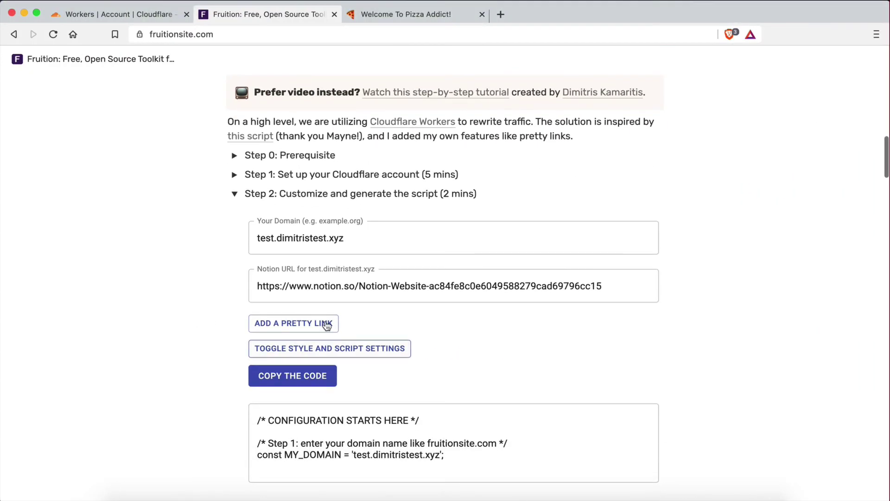
scroll(325, 323, down, 2)
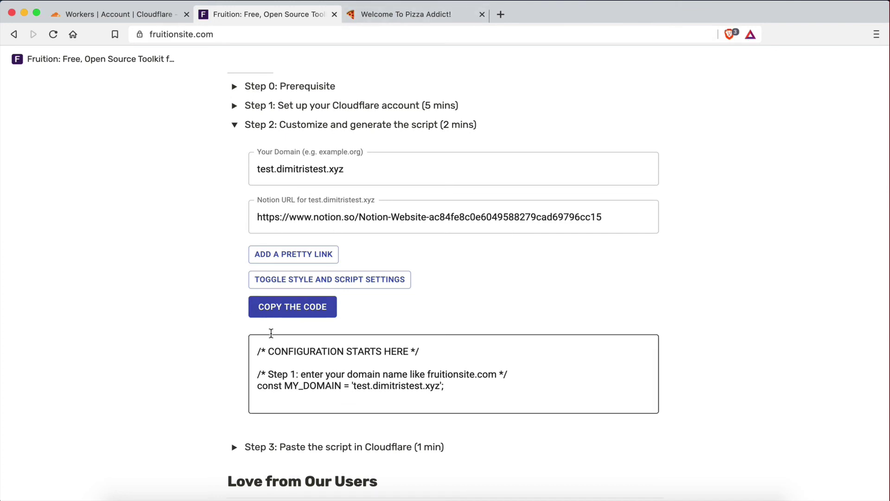
click(287, 312)
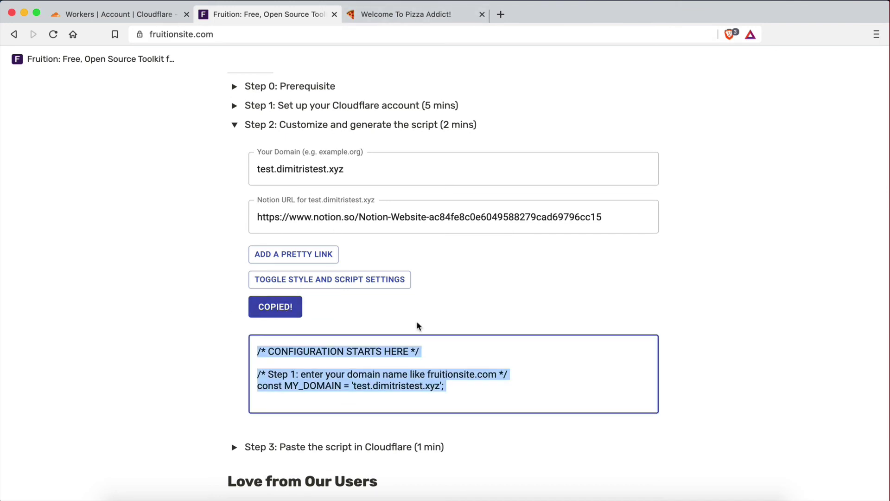
scroll(417, 321, up, 2)
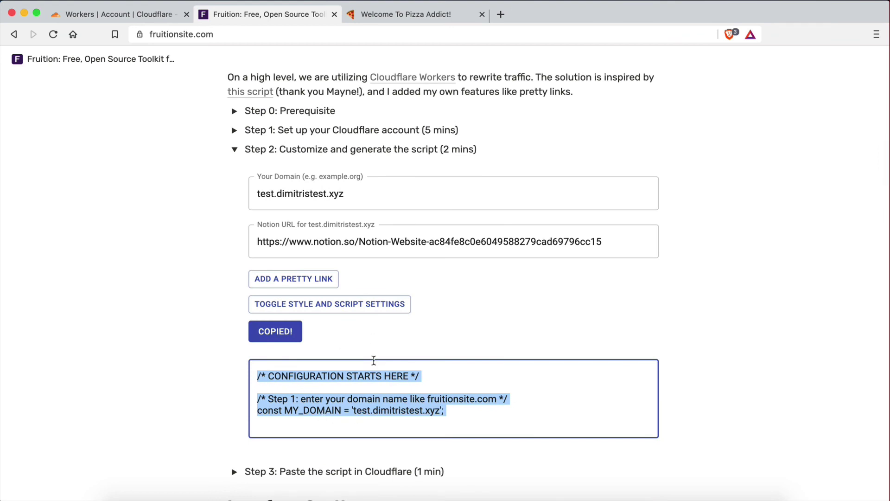
click(167, 77)
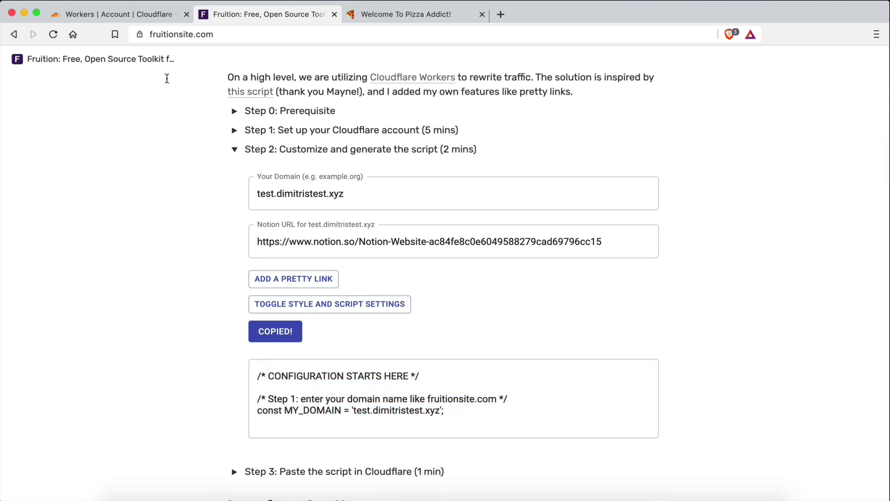
Paste the Fruition script into the subdomain-tutorial worker's empty editor in Cloudflare
click(115, 15)
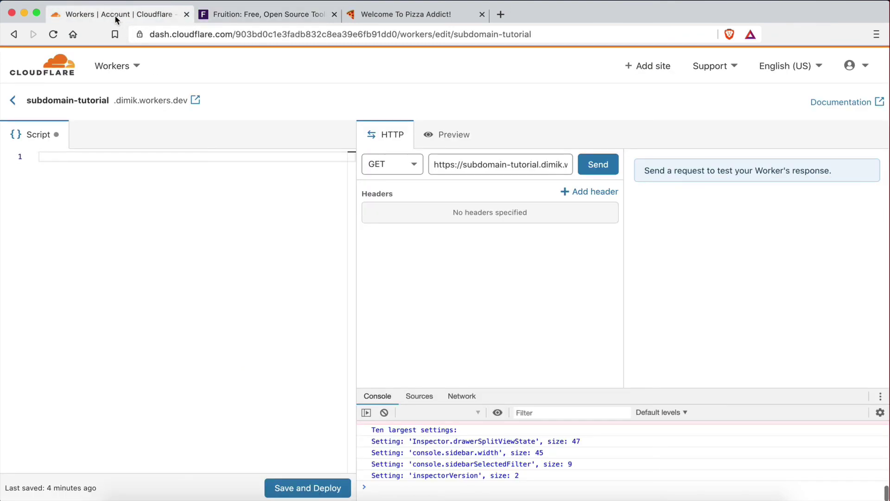
click(131, 159)
key(super+v)
scroll(122, 218, up, 20)
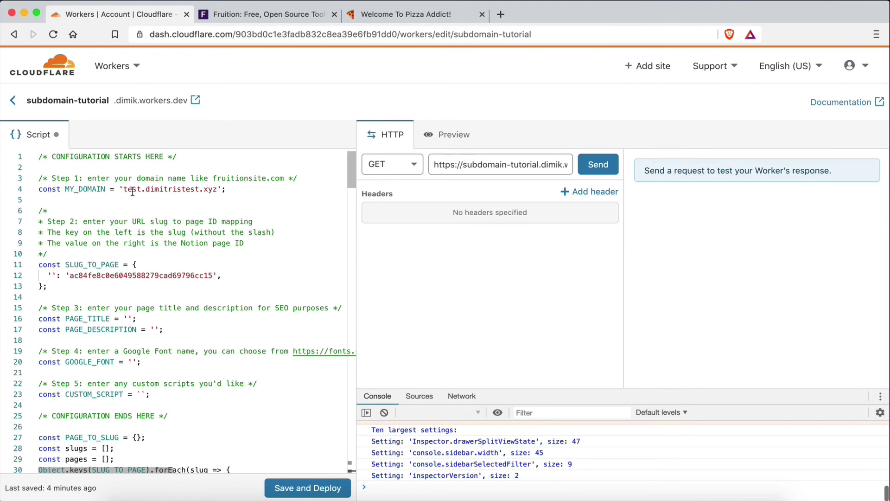
drag(123, 189, 222, 189)
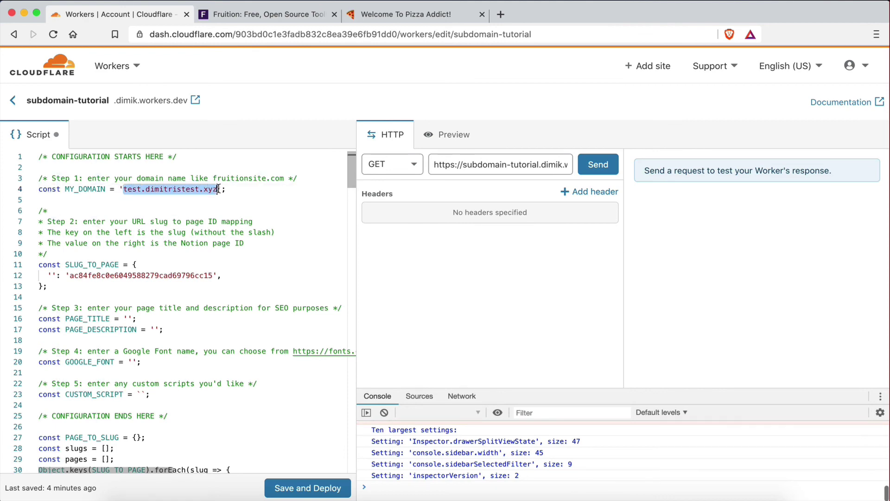
Save and deploy the worker script, then return to the Workers list
click(300, 489)
click(524, 333)
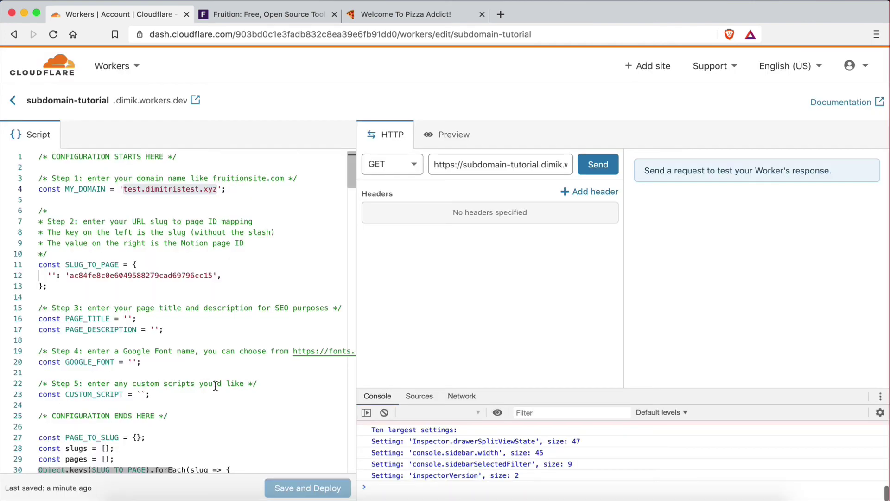
click(10, 102)
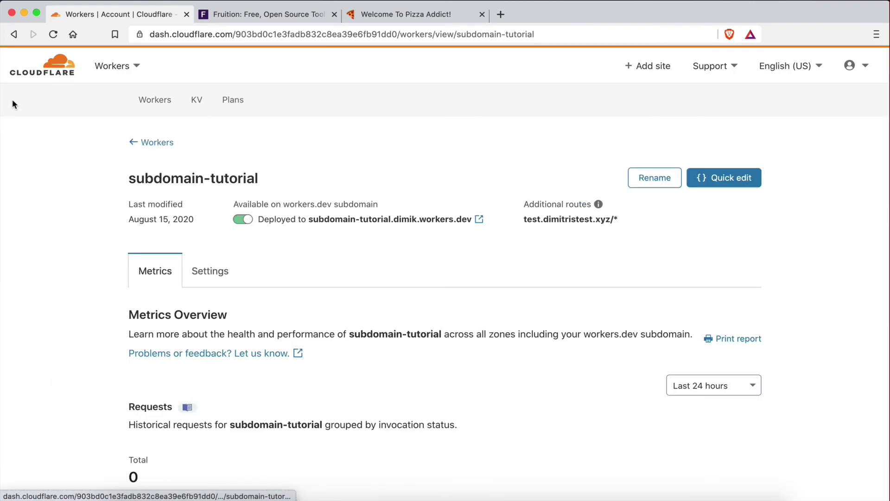
click(154, 146)
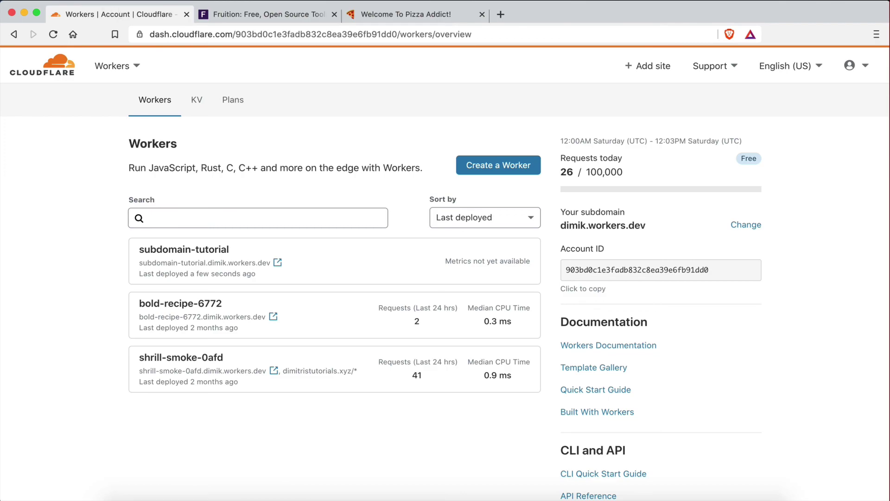
Open a Brave private window and enter test.dimitristest.xyz in the address bar
key(super+shift+n)
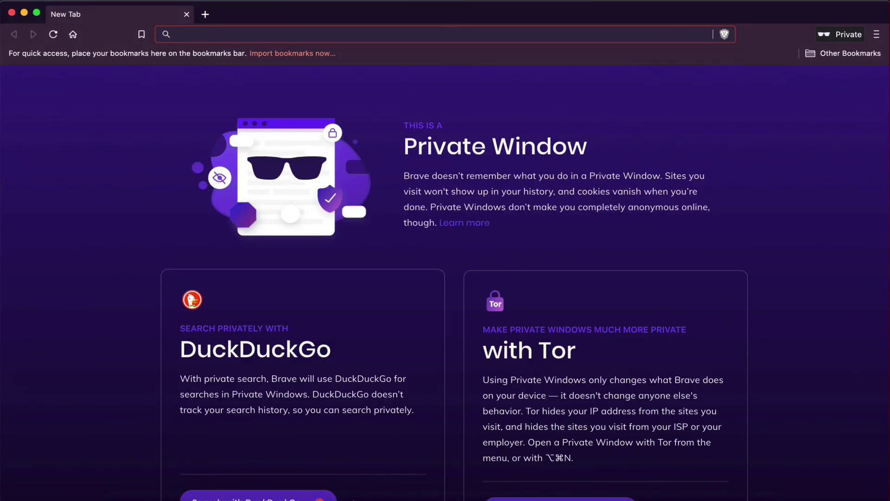
text(test.dimitristes)
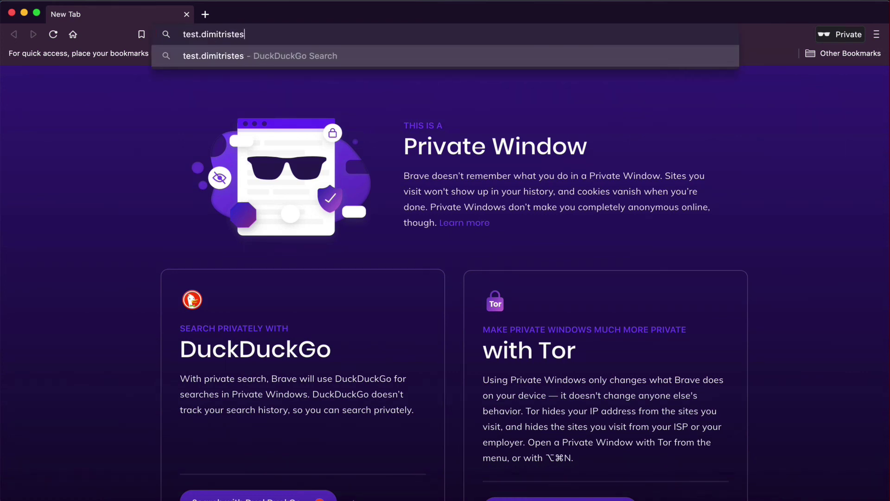
text(t.xyz)
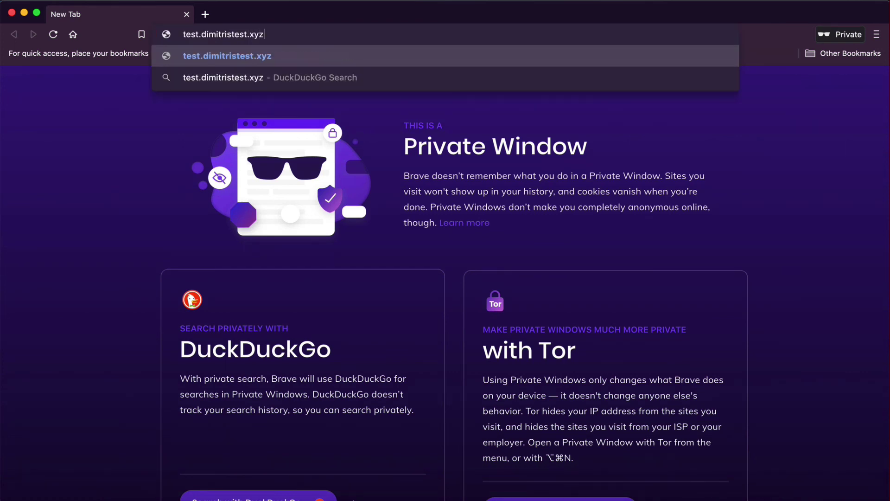